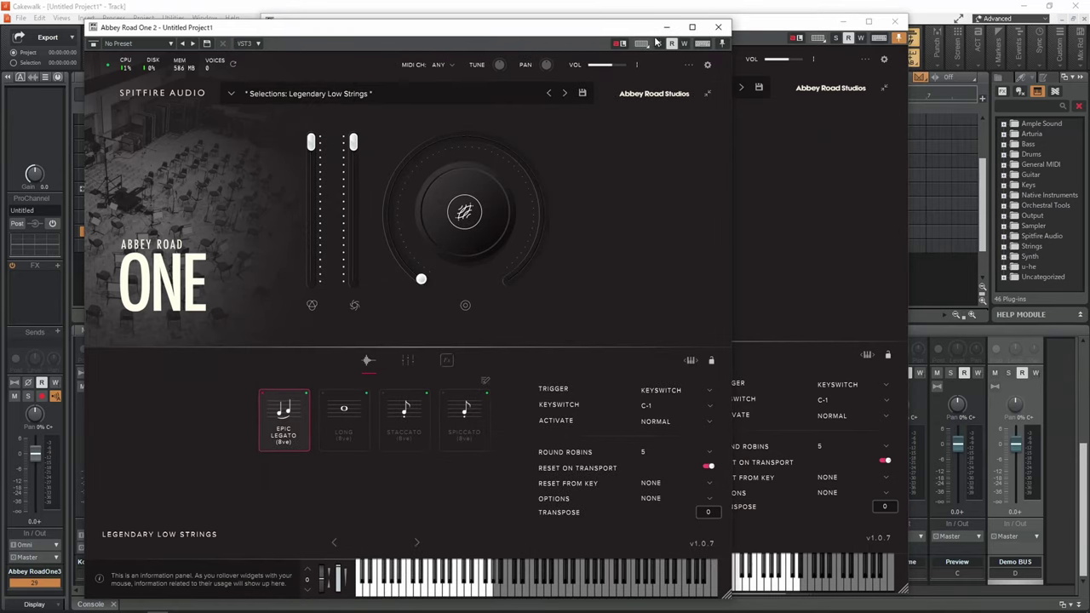
- Arrange the two plugin windows so Sparkling Woodwinds sits in front, overlapping Legendary Low Strings on the left
{"action": "left_click", "coordinate": [750, 28]}
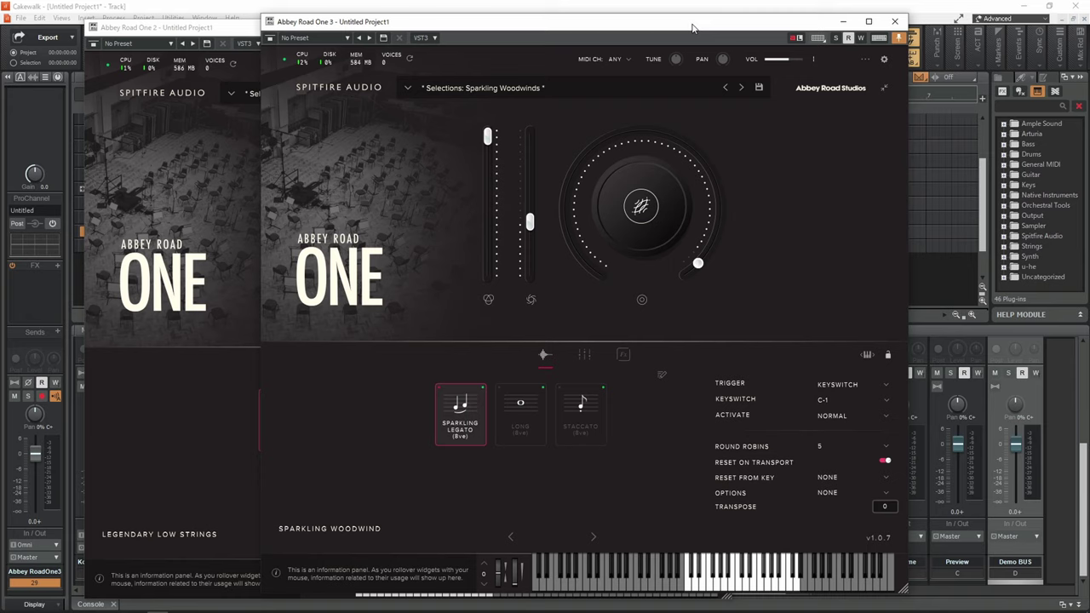
{"action": "left_click_drag", "start_coordinate": [692, 28], "coordinate": [823, 33]}
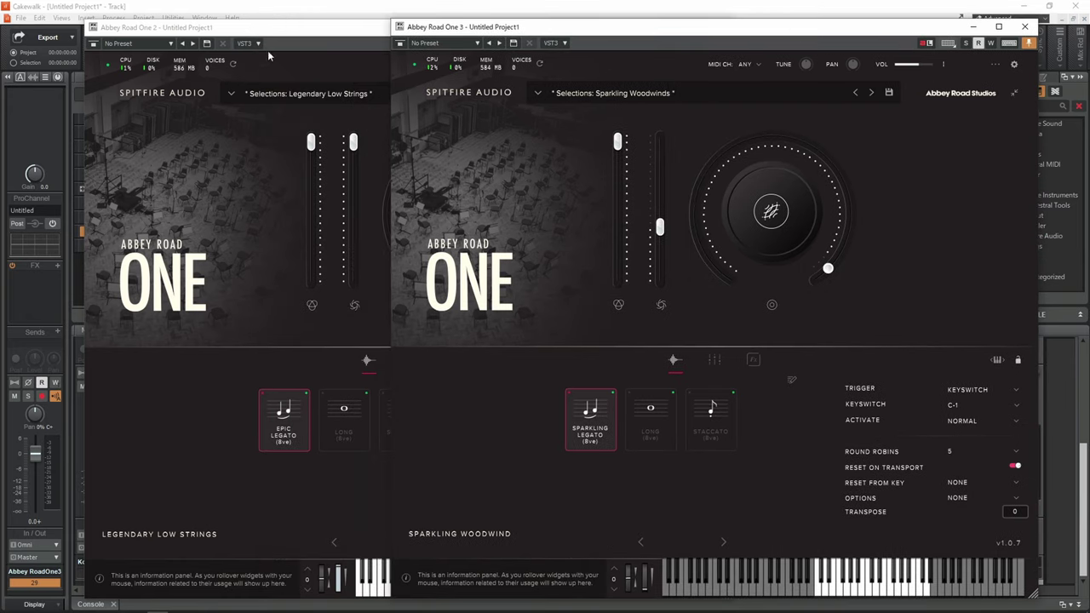
{"action": "left_click", "coordinate": [289, 38]}
{"action": "left_click_drag", "start_coordinate": [326, 32], "coordinate": [294, 20]}
{"action": "left_click_drag", "start_coordinate": [731, 37], "coordinate": [611, 34]}
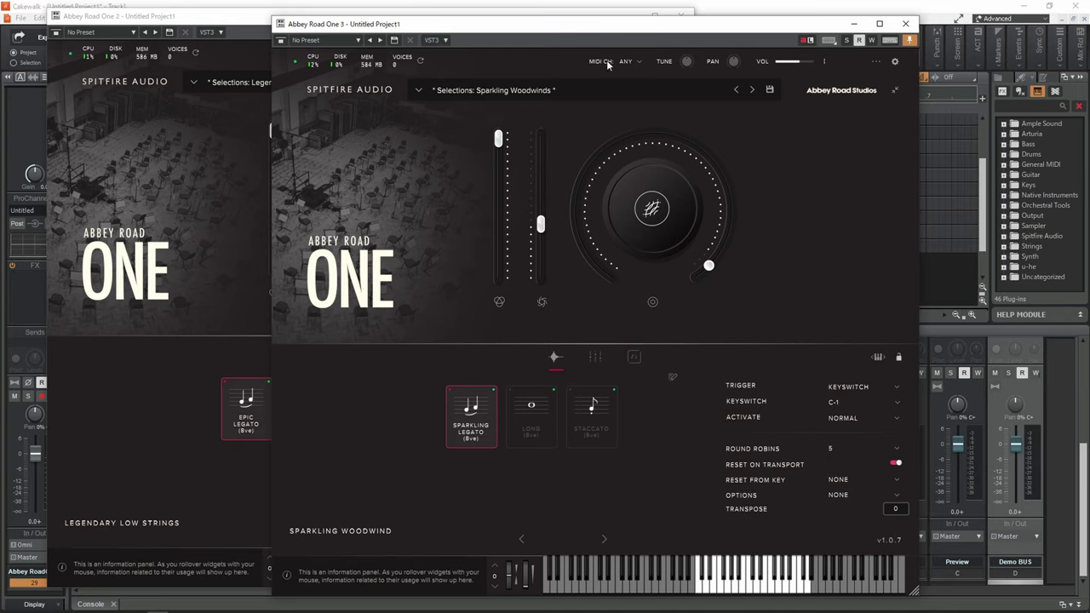
{"action": "left_click", "coordinate": [213, 132]}
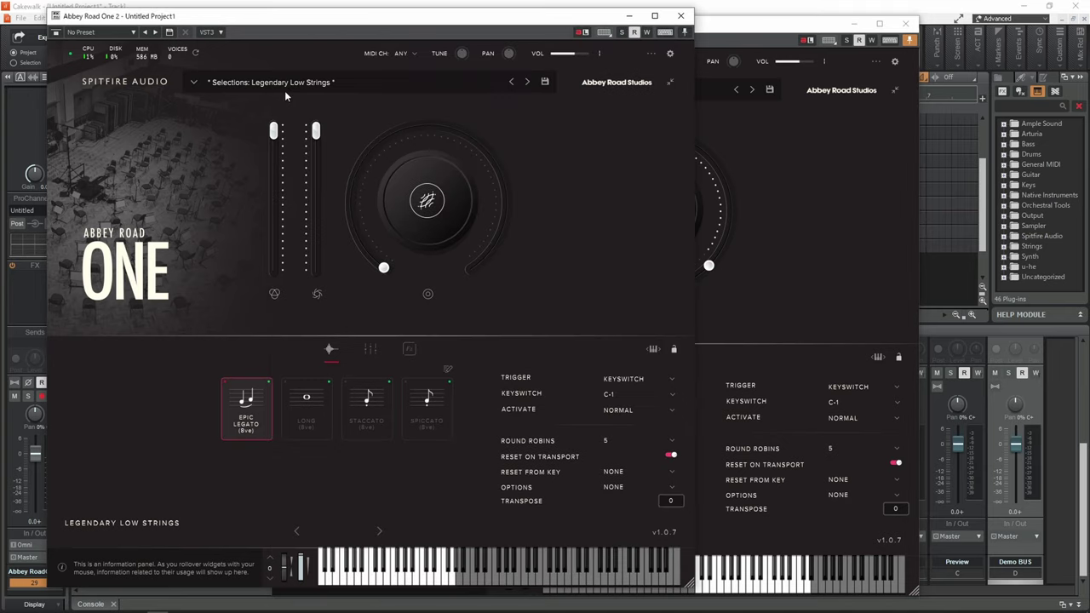
{"action": "left_click", "coordinate": [764, 139]}
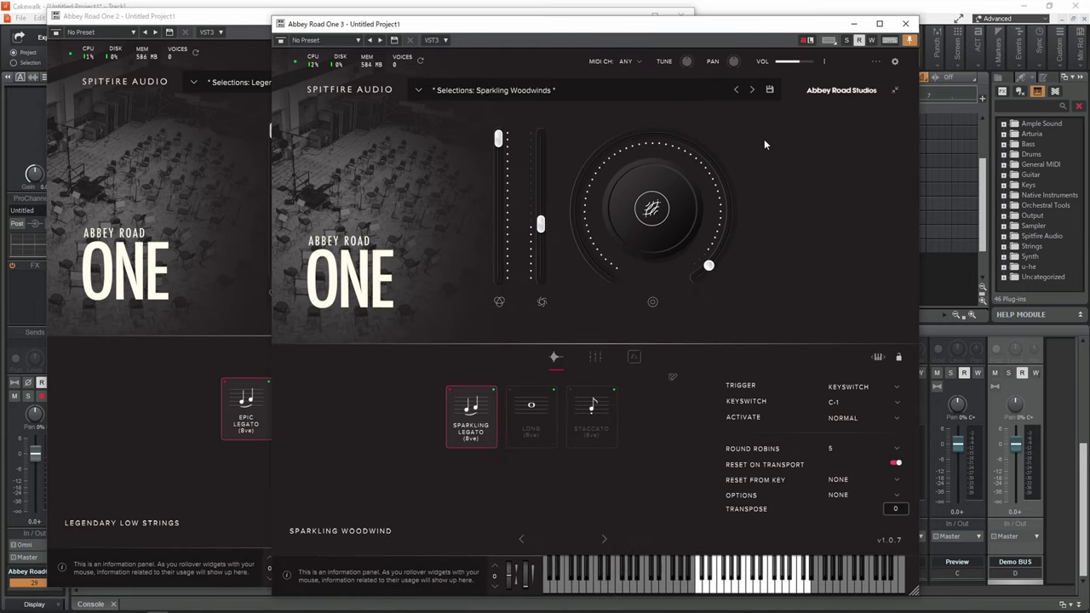
{"action": "left_click", "coordinate": [221, 137]}
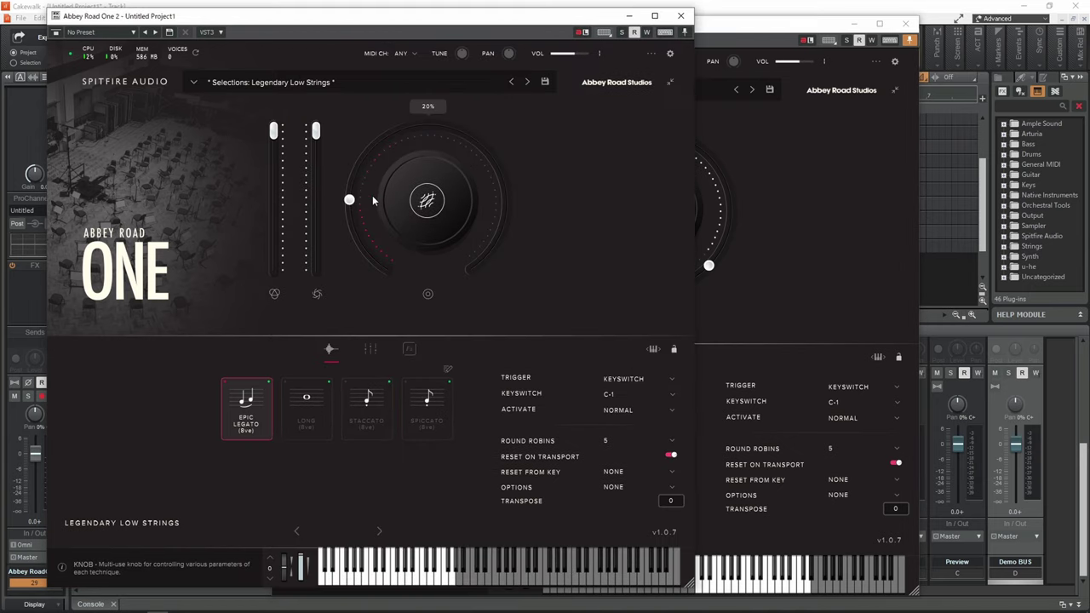
{"action": "left_click", "coordinate": [755, 168]}
{"action": "left_click", "coordinate": [207, 134]}
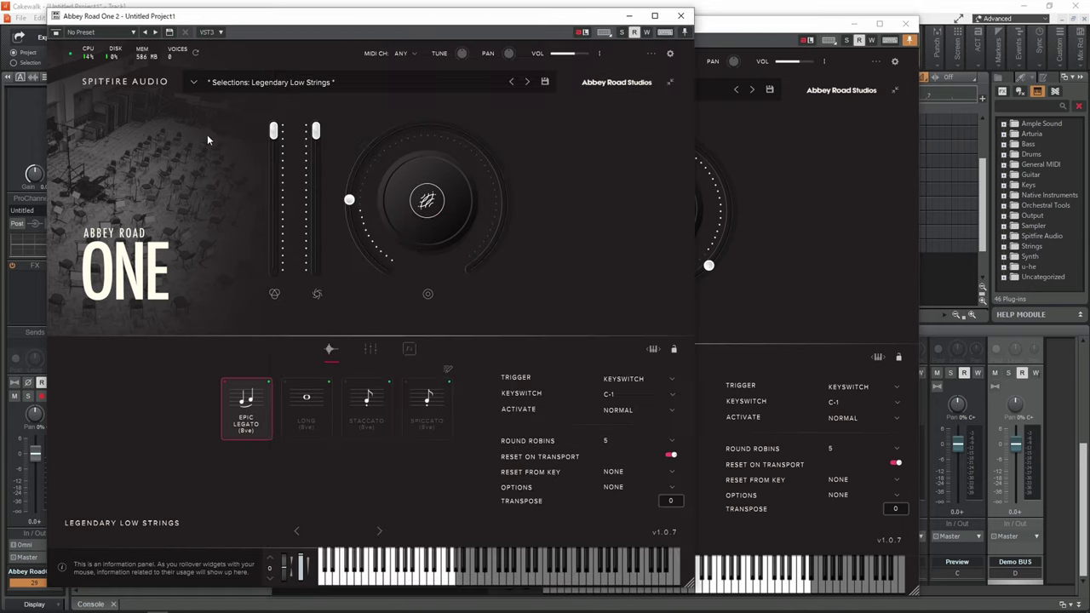
{"action": "left_click", "coordinate": [796, 156]}
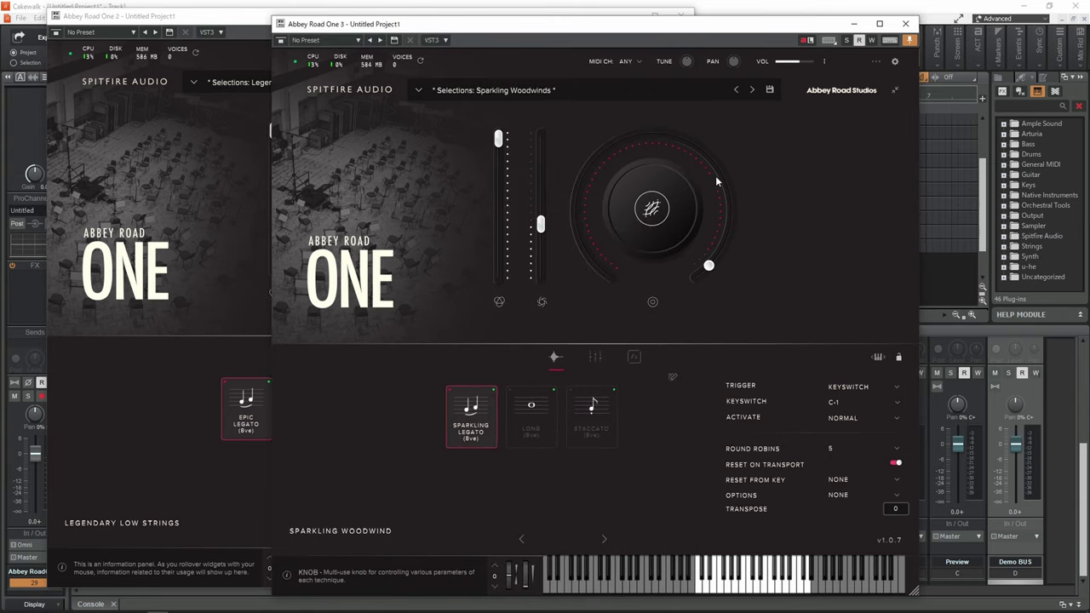
{"action": "mouse_move", "coordinate": [718, 176]}
{"action": "left_click_drag", "start_coordinate": [635, 30], "coordinate": [604, 25]}
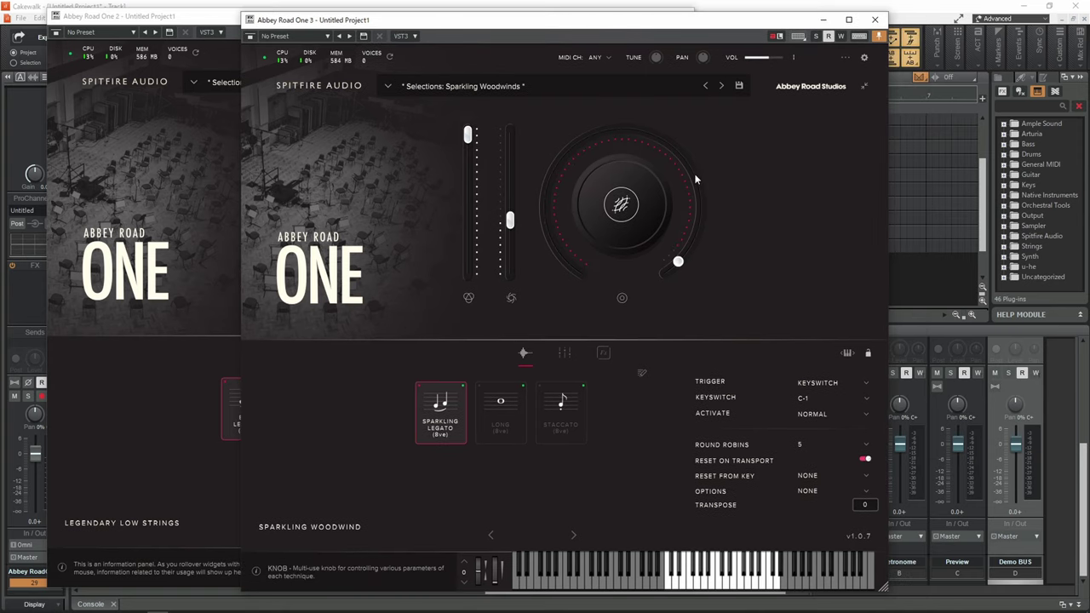
{"action": "mouse_move", "coordinate": [695, 187]}
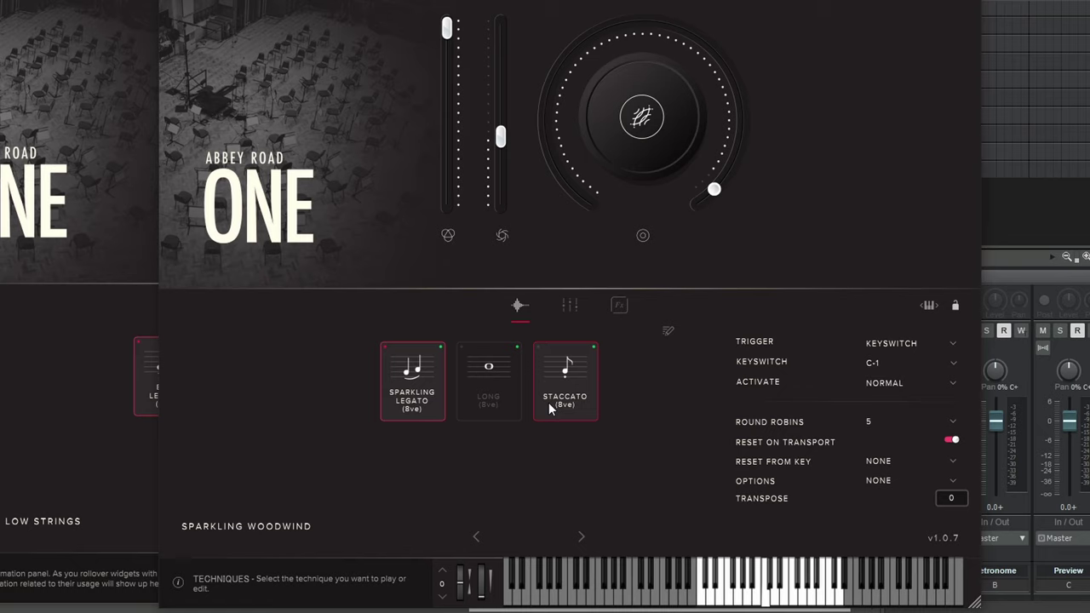
- Switch the woodwinds from Sparkling Legato to Long, then to Staccato (8ve) on keyswitch D-1
{"action": "left_click", "coordinate": [548, 402], "text": "ctrl"}
{"action": "left_click", "coordinate": [491, 397]}
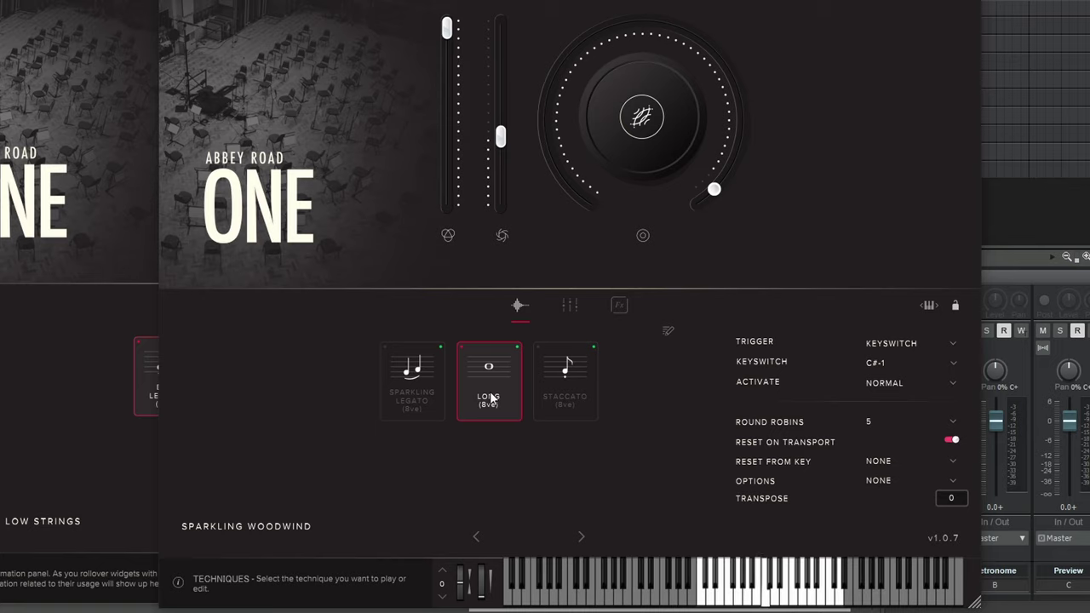
{"action": "left_click", "coordinate": [551, 390]}
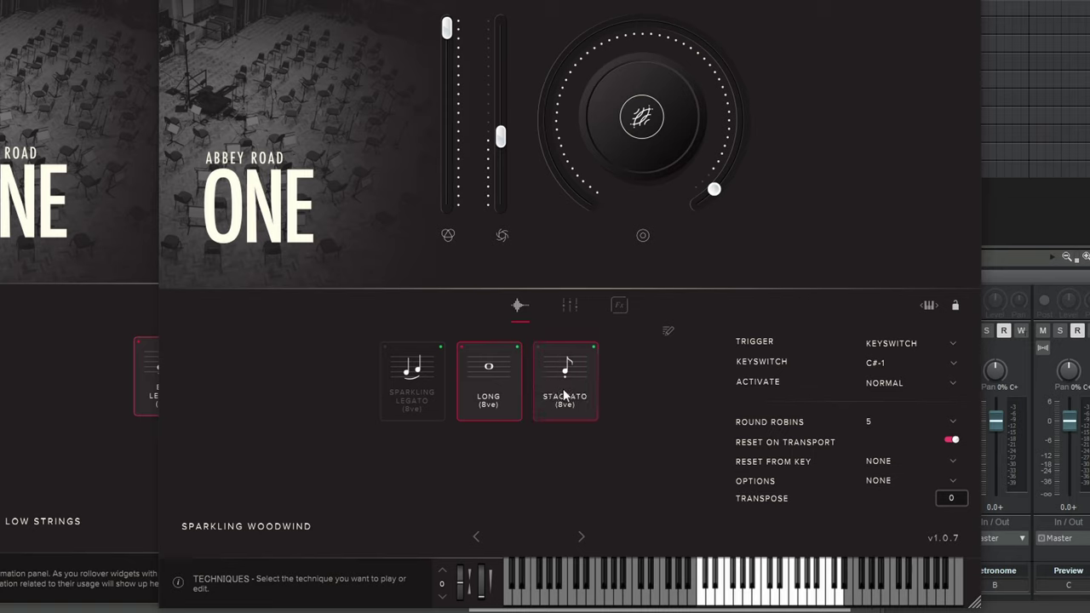
{"action": "left_click", "coordinate": [563, 395]}
- Turn the Staccato articulation's Overlay Level down to 7% in its effect settings
{"action": "left_click", "coordinate": [634, 156]}
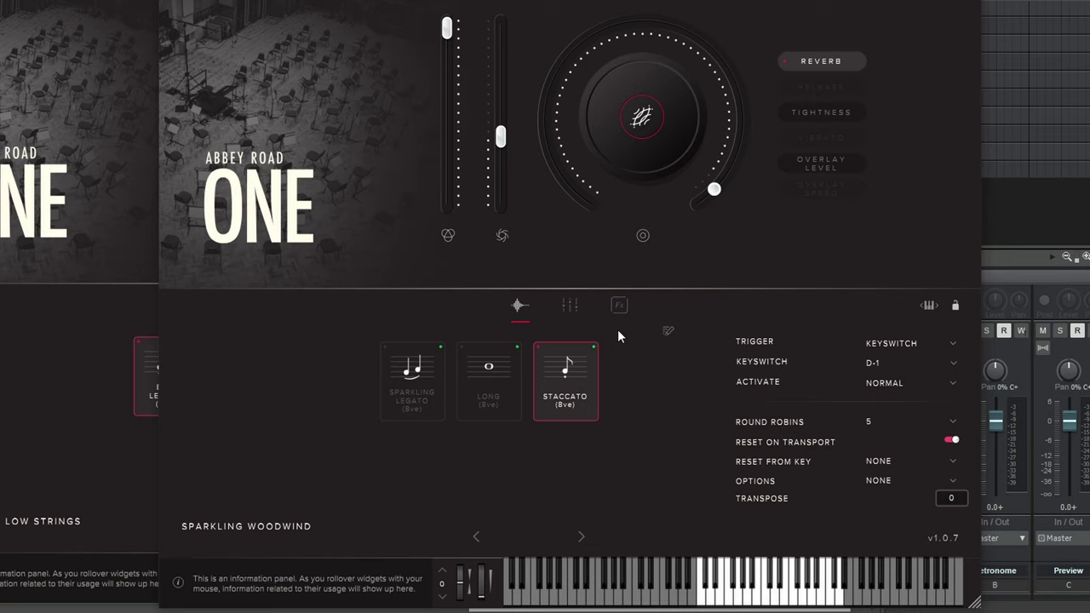
{"action": "left_click", "coordinate": [619, 305]}
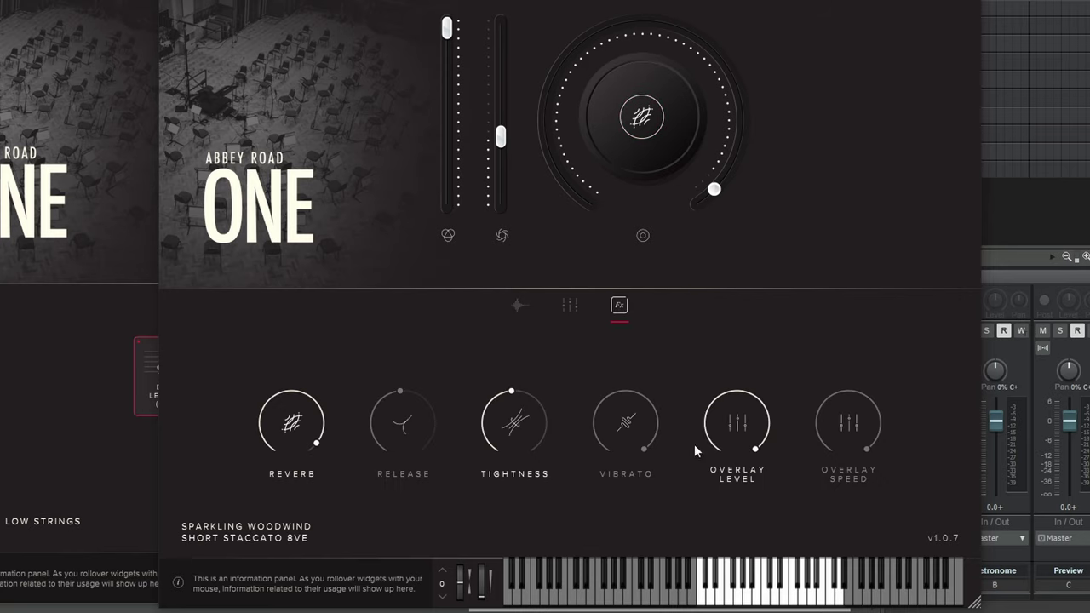
{"action": "left_click_drag", "start_coordinate": [735, 416], "coordinate": [747, 579]}
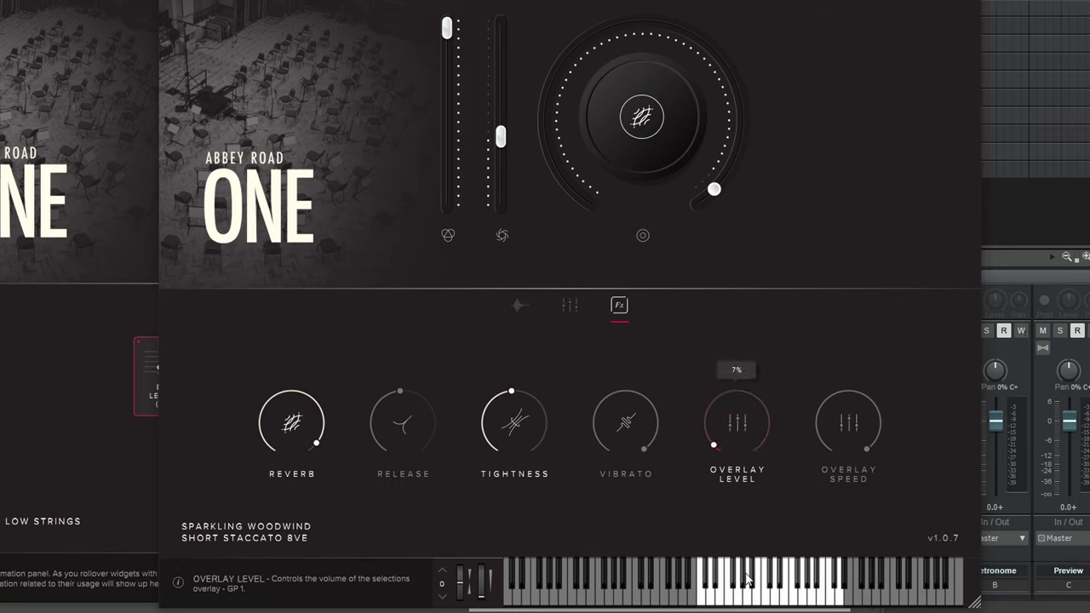
{"action": "left_click", "coordinate": [519, 306]}
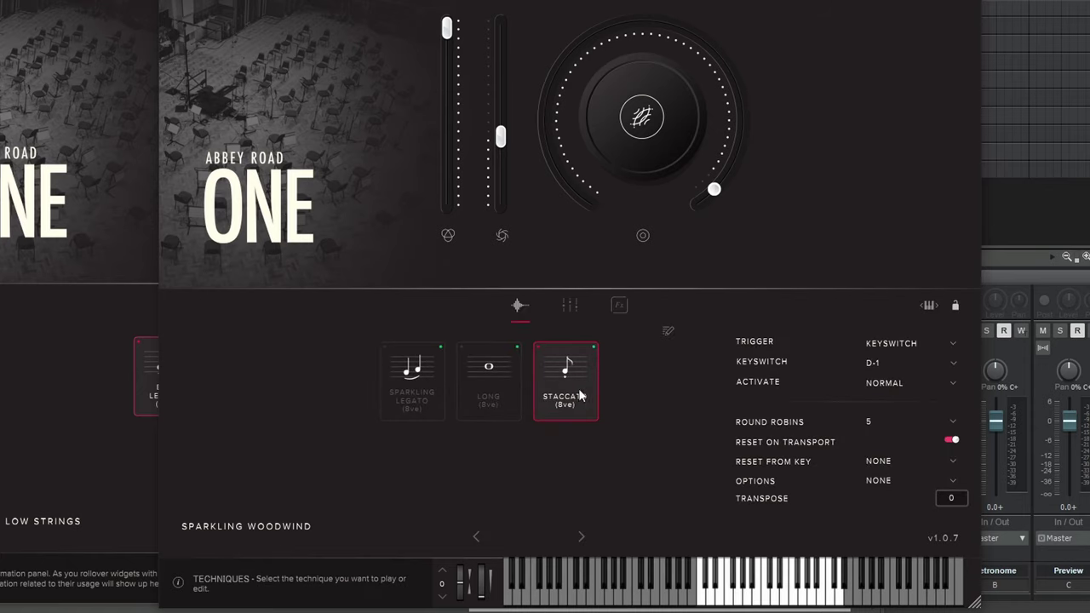
- Cycle through Long and Staccato, settle on Sparkling Legato, and show the mic-position mixer
{"action": "left_click", "coordinate": [489, 375]}
{"action": "left_click", "coordinate": [401, 403]}
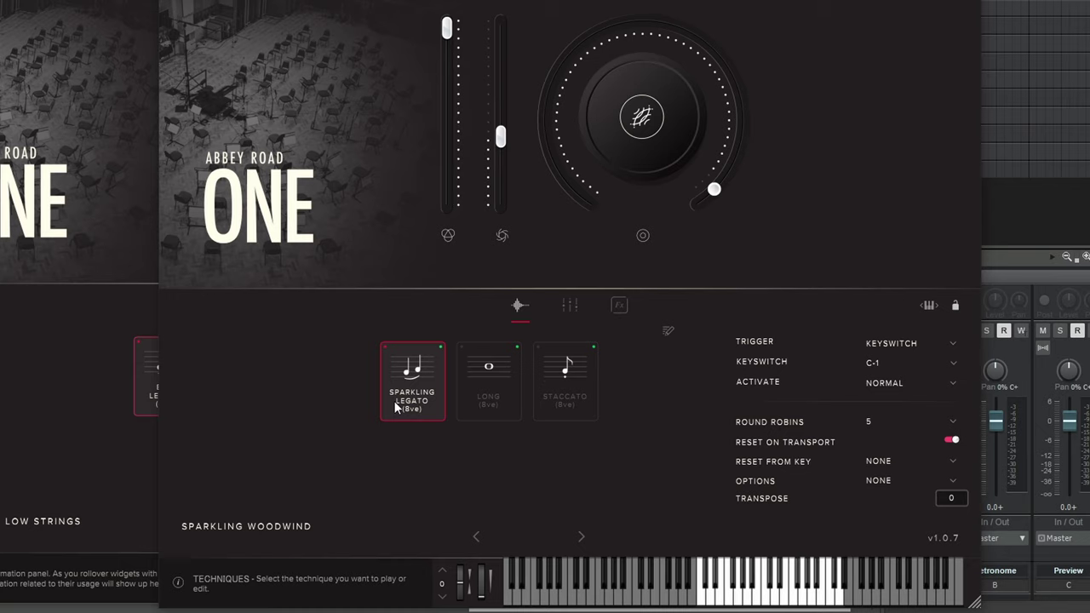
{"action": "left_click", "coordinate": [496, 411]}
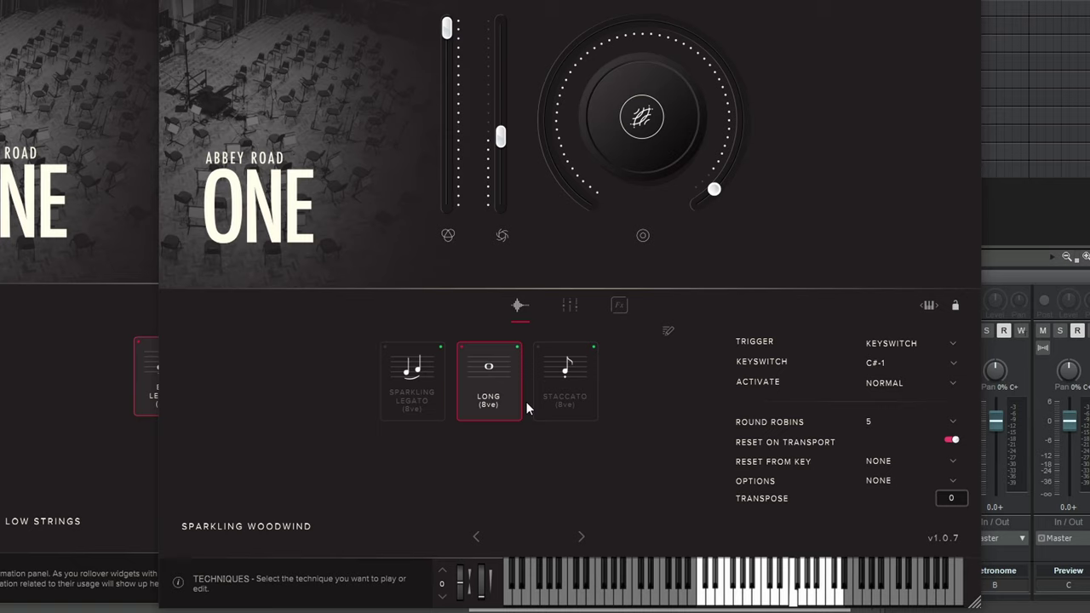
{"action": "left_click", "coordinate": [577, 400]}
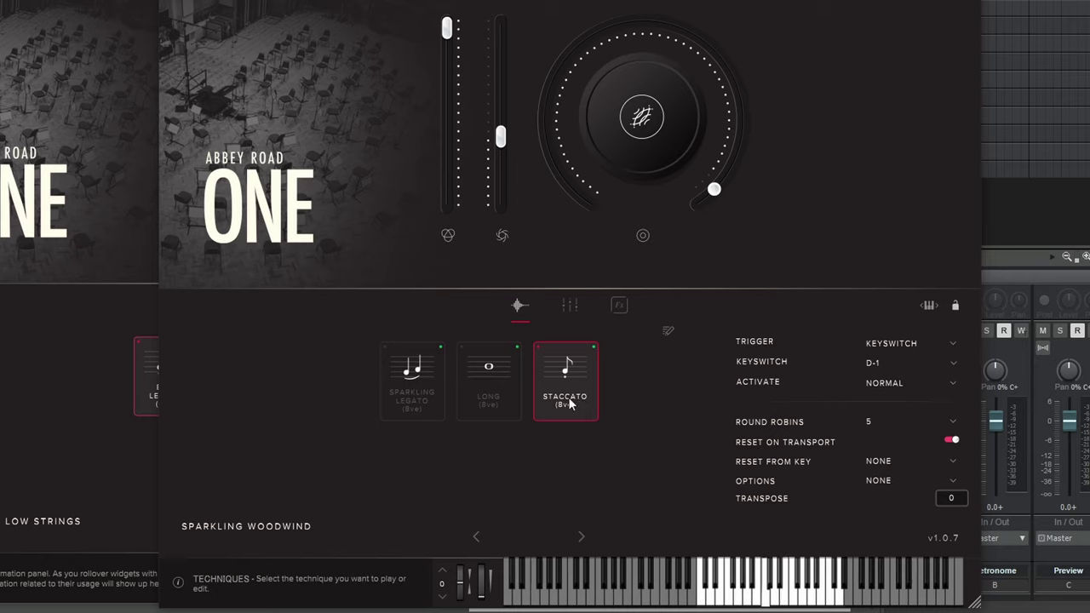
{"action": "left_click", "coordinate": [401, 405]}
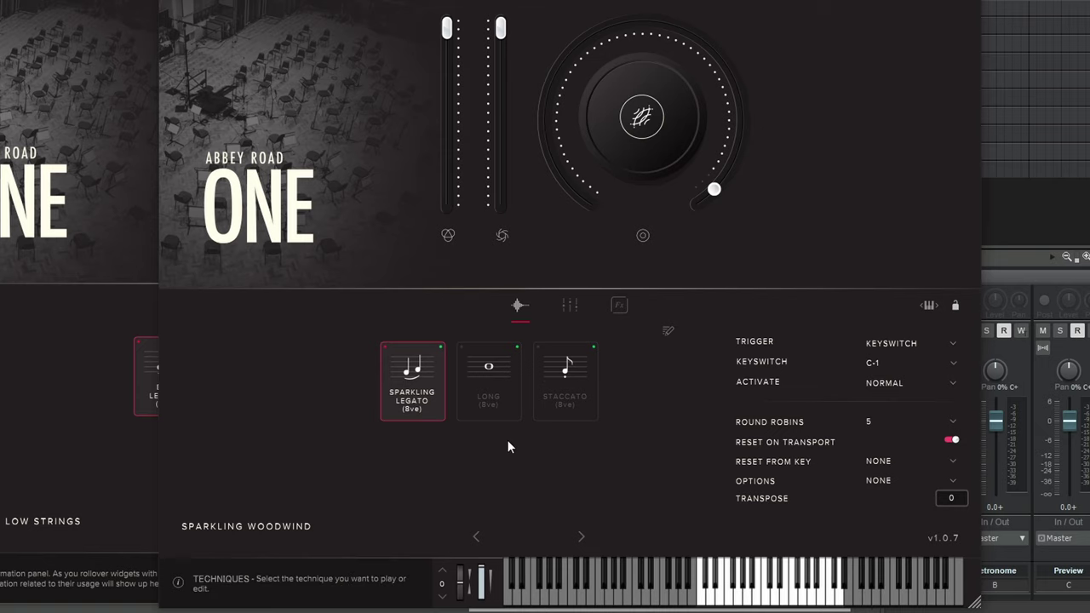
{"action": "left_click", "coordinate": [568, 307]}
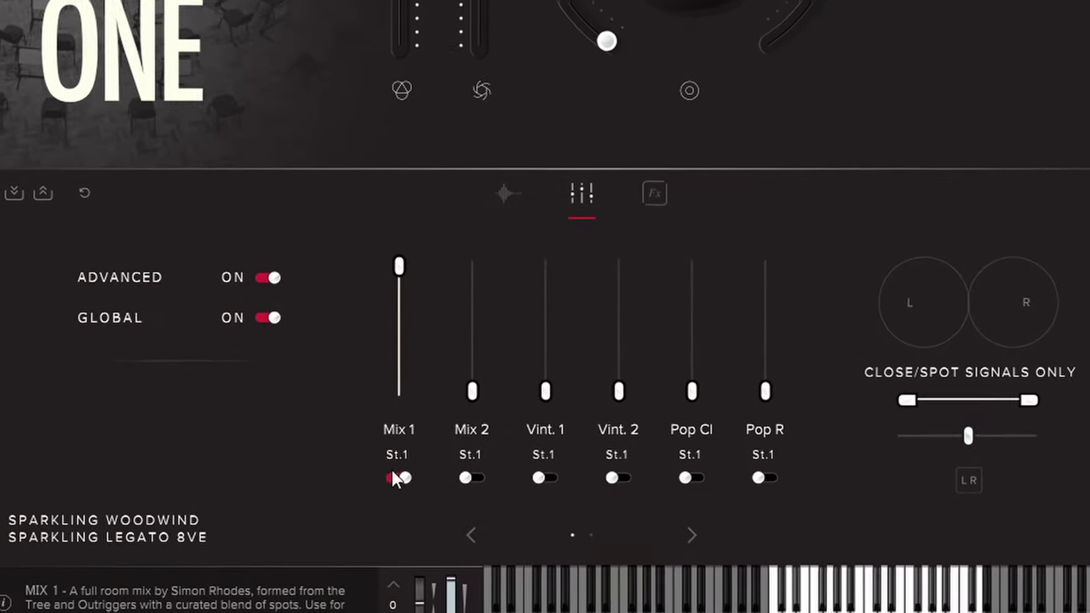
- Raise the Mix 2, Vint. 1, Vint. 2, Pop Cl and Pop R faders to full, switching each off
{"action": "left_click_drag", "start_coordinate": [471, 373], "coordinate": [488, 182]}
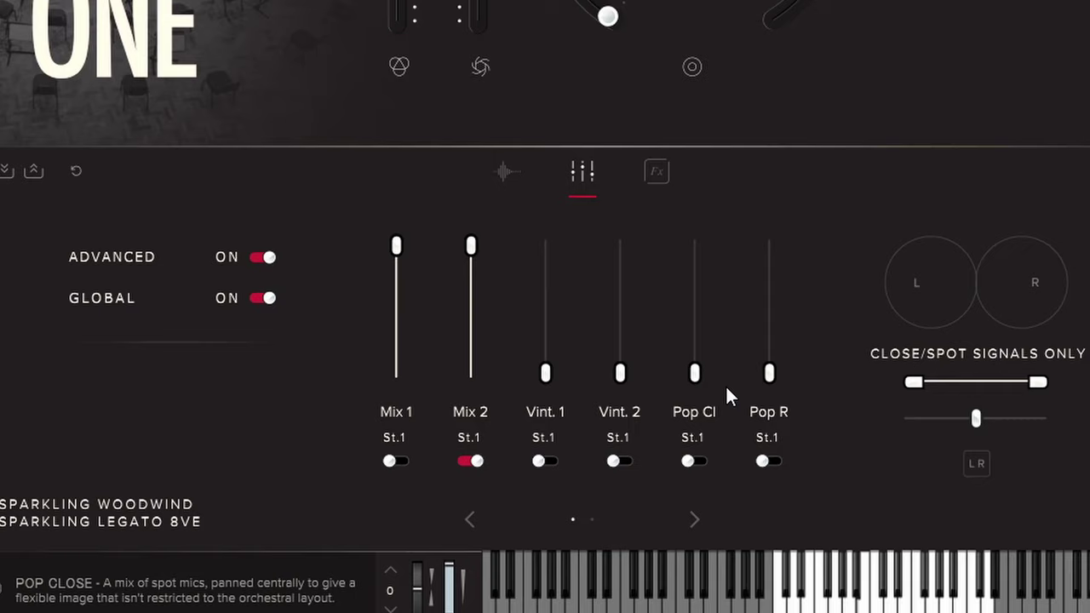
{"action": "left_click", "coordinate": [482, 462]}
{"action": "left_click_drag", "start_coordinate": [545, 374], "coordinate": [576, 203]}
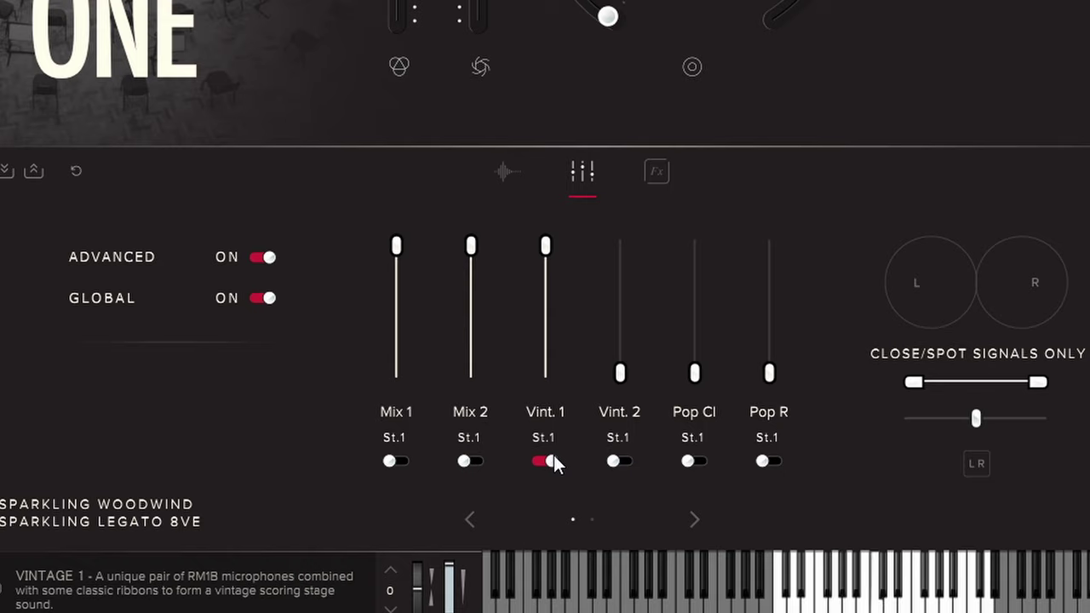
{"action": "left_click", "coordinate": [552, 460]}
{"action": "left_click_drag", "start_coordinate": [624, 374], "coordinate": [626, 194]}
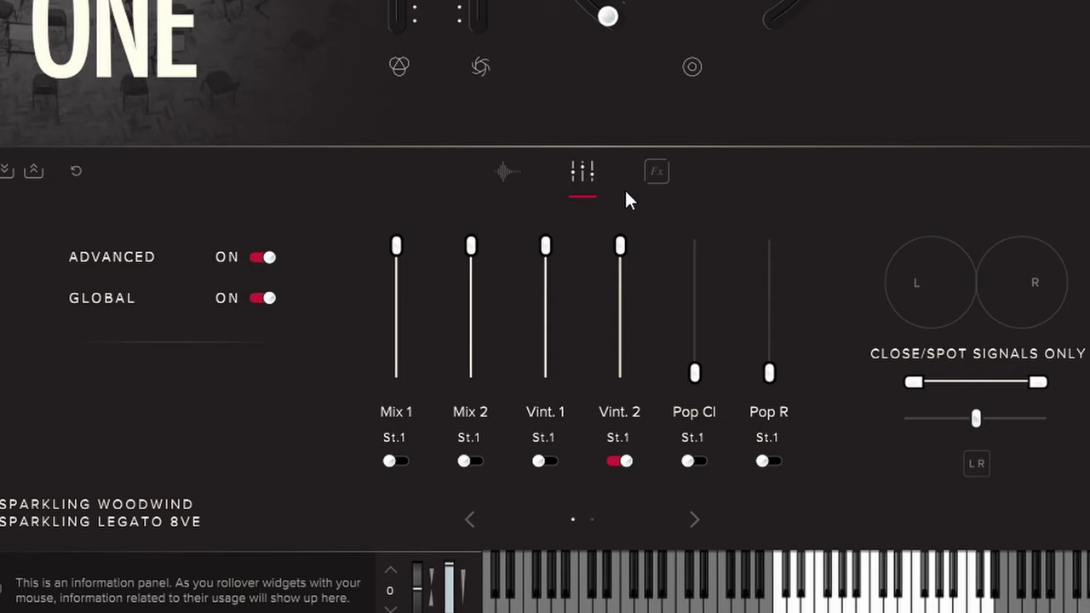
{"action": "left_click", "coordinate": [627, 461]}
{"action": "left_click_drag", "start_coordinate": [694, 373], "coordinate": [699, 189]}
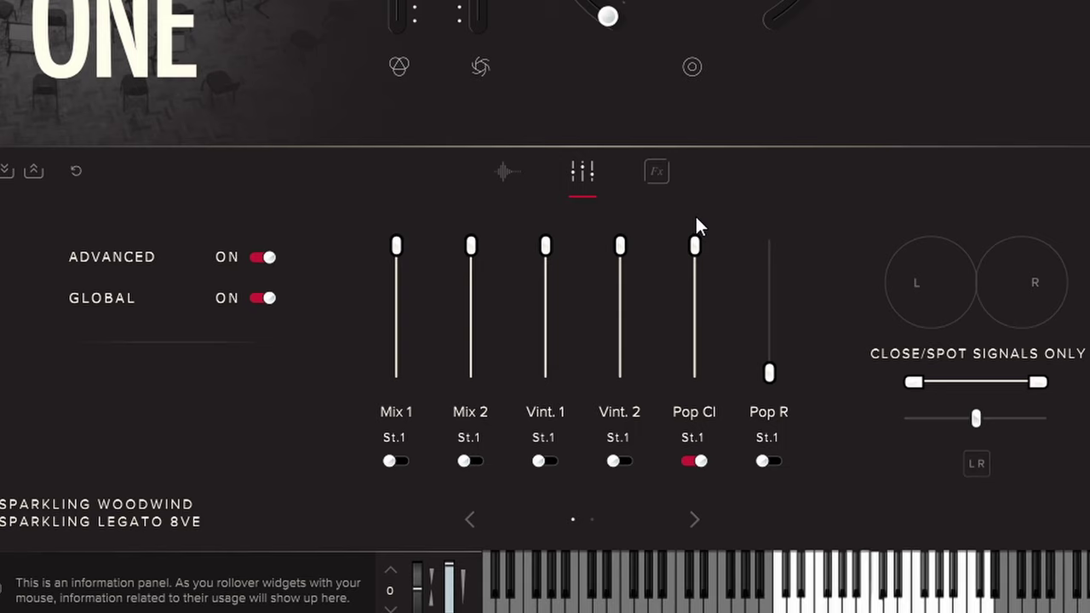
{"action": "mouse_move", "coordinate": [696, 240]}
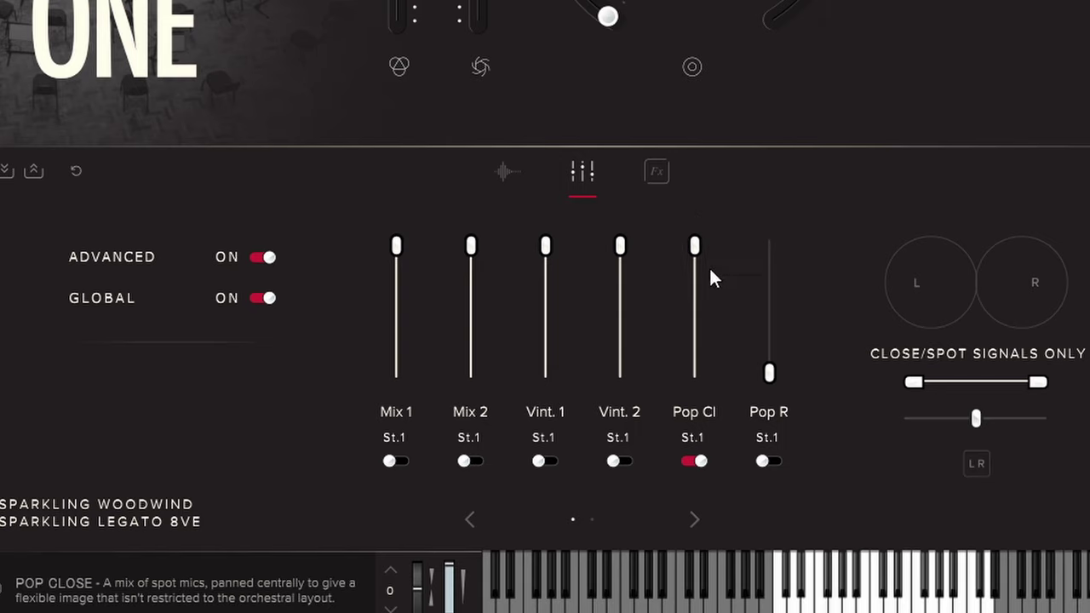
{"action": "left_click", "coordinate": [700, 461]}
{"action": "left_click_drag", "start_coordinate": [769, 375], "coordinate": [773, 219]}
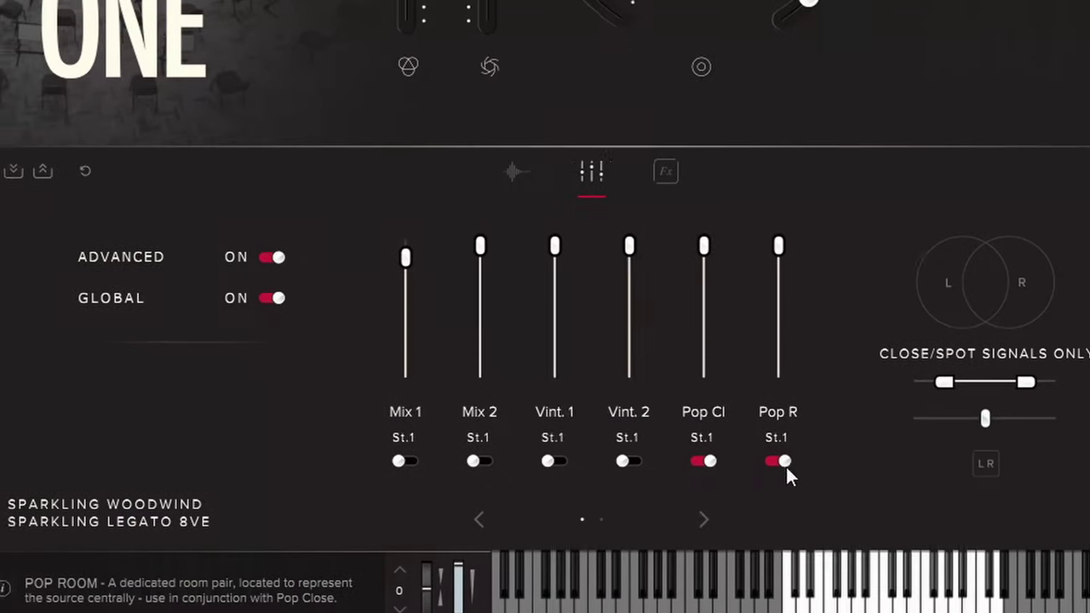
{"action": "left_click", "coordinate": [773, 461]}
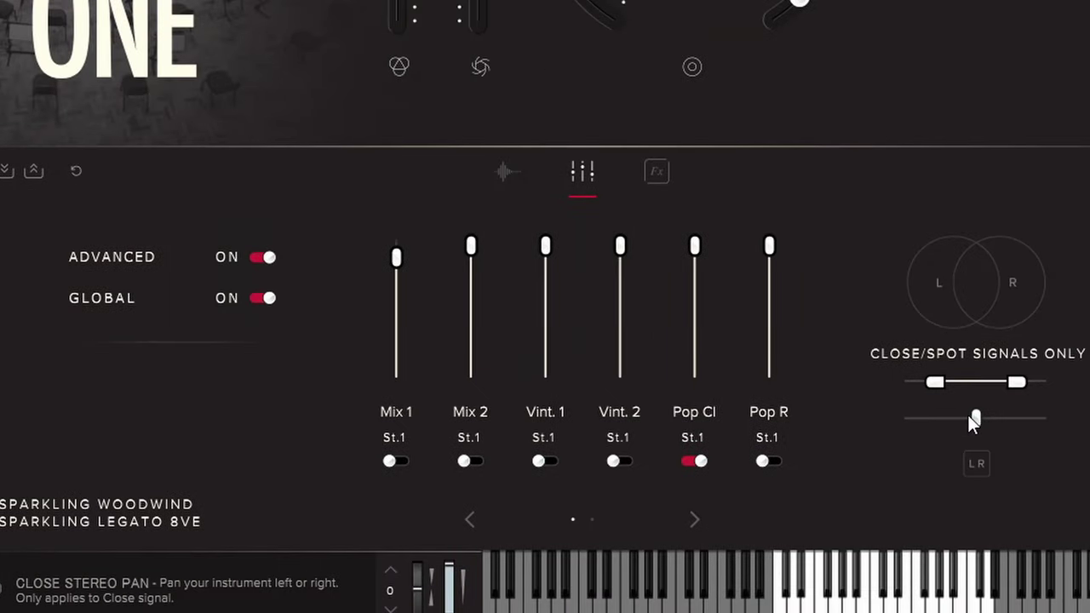
- Adjust the Close Stereo Pan right, slightly left, then back right
{"action": "mouse_move", "coordinate": [971, 415]}
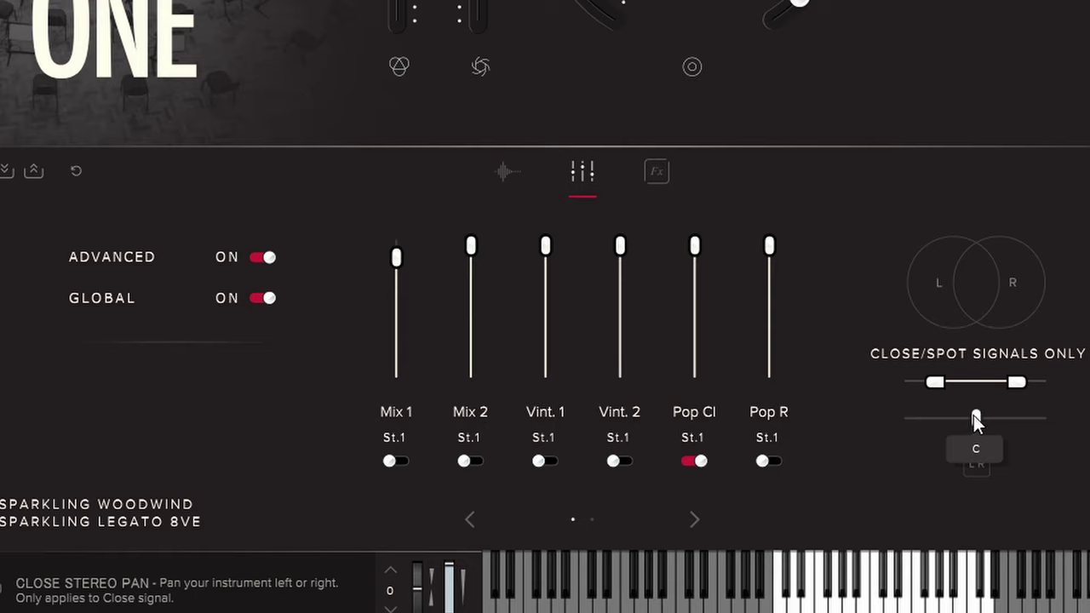
{"action": "left_click_drag", "start_coordinate": [974, 415], "coordinate": [812, 414]}
{"action": "left_click_drag", "start_coordinate": [901, 417], "coordinate": [986, 408]}
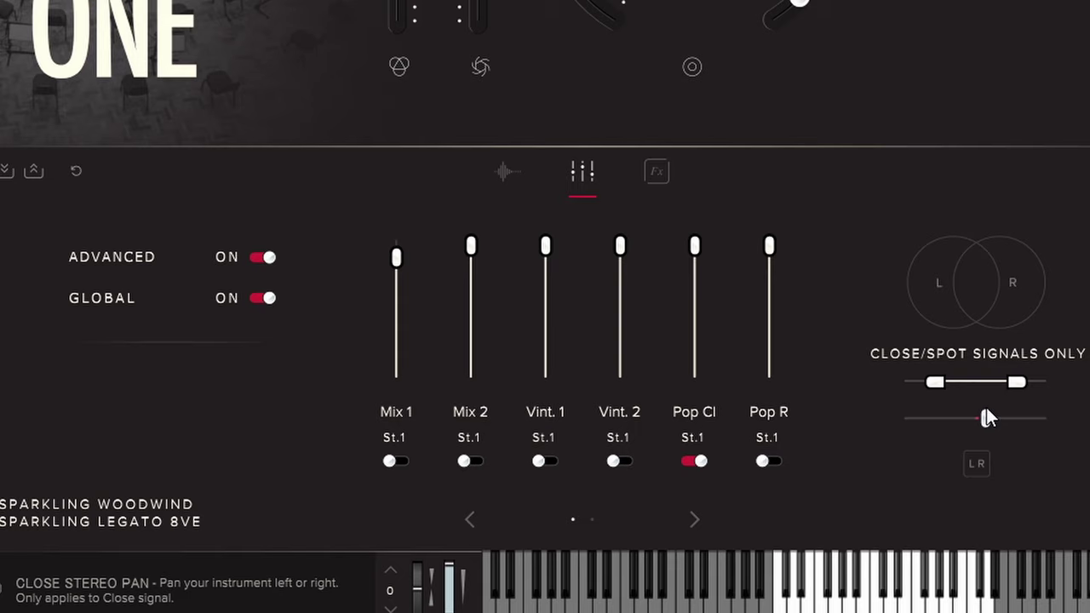
{"action": "left_click_drag", "start_coordinate": [930, 415], "coordinate": [896, 418]}
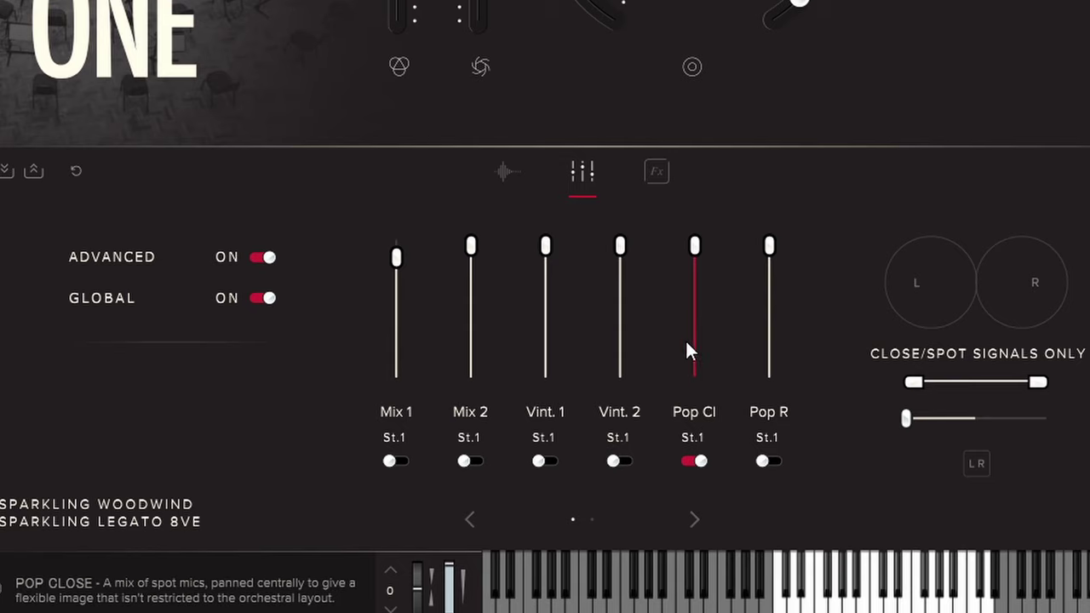
- Pull Pop R, Vint. 2, Vint. 1, Mix 2 and Mix 1 to zero, then pan close to R47 in mono
{"action": "left_click_drag", "start_coordinate": [770, 362], "coordinate": [774, 418]}
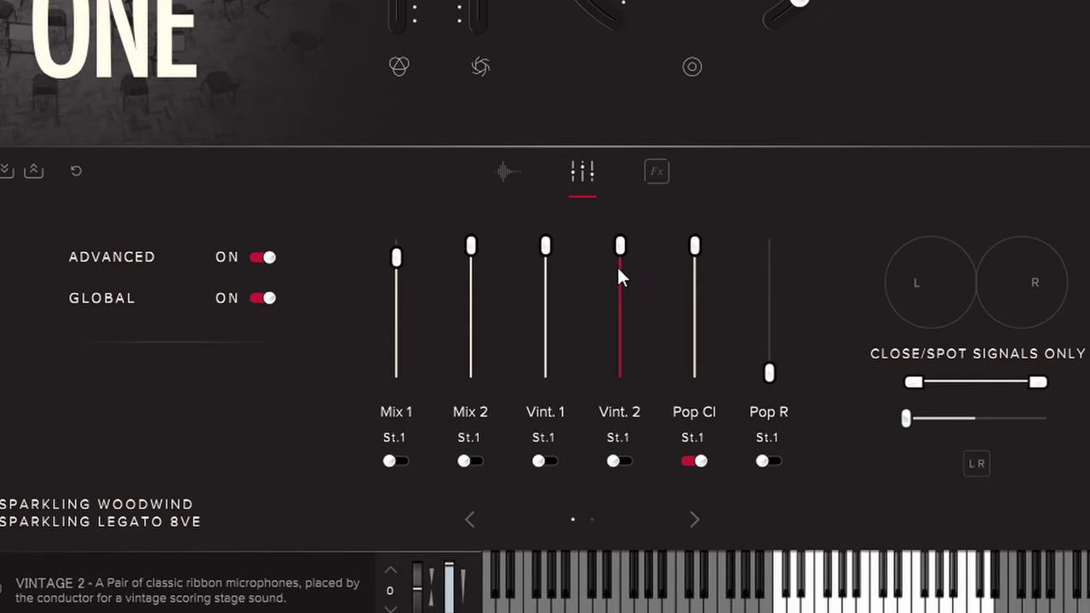
{"action": "left_click_drag", "start_coordinate": [619, 272], "coordinate": [611, 472]}
{"action": "left_click_drag", "start_coordinate": [545, 252], "coordinate": [540, 399]}
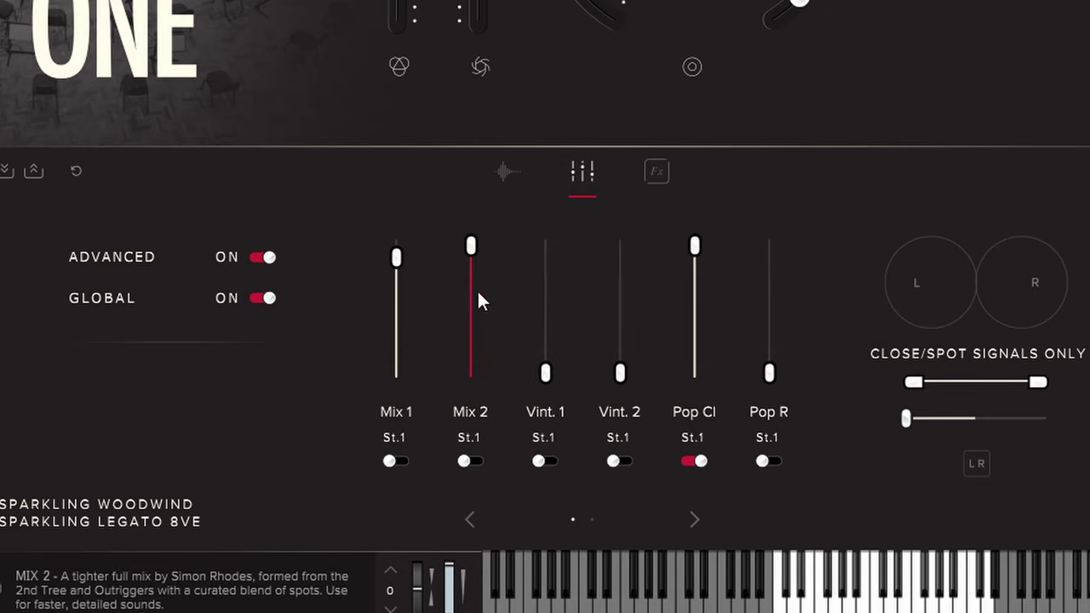
{"action": "left_click", "coordinate": [471, 299]}
{"action": "left_click", "coordinate": [464, 461]}
{"action": "left_click_drag", "start_coordinate": [462, 294], "coordinate": [463, 443]}
{"action": "left_click", "coordinate": [464, 460]}
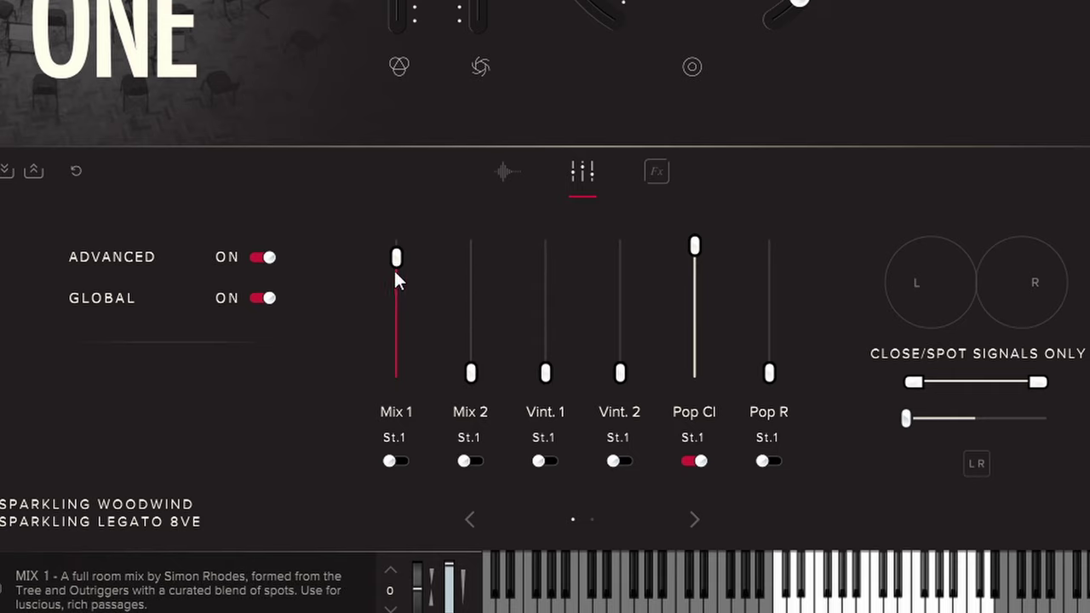
{"action": "left_click_drag", "start_coordinate": [395, 274], "coordinate": [397, 451]}
{"action": "left_click_drag", "start_coordinate": [906, 418], "coordinate": [1048, 428]}
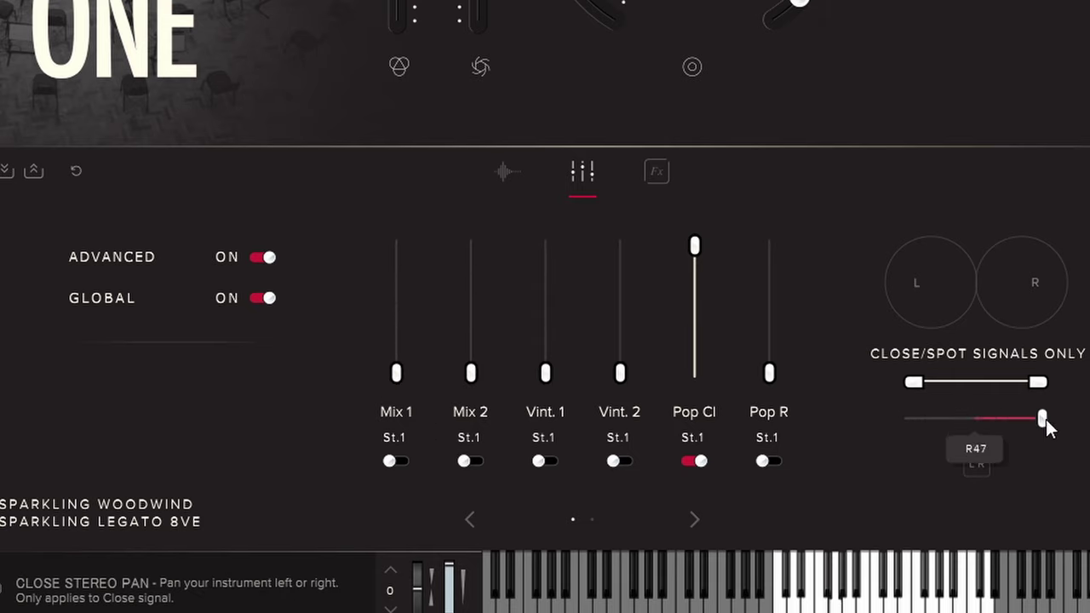
{"action": "left_click_drag", "start_coordinate": [1038, 381], "coordinate": [905, 383]}
- Raise the Overlay Level knob to its midpoint in the FX controls
{"action": "left_click", "coordinate": [665, 178]}
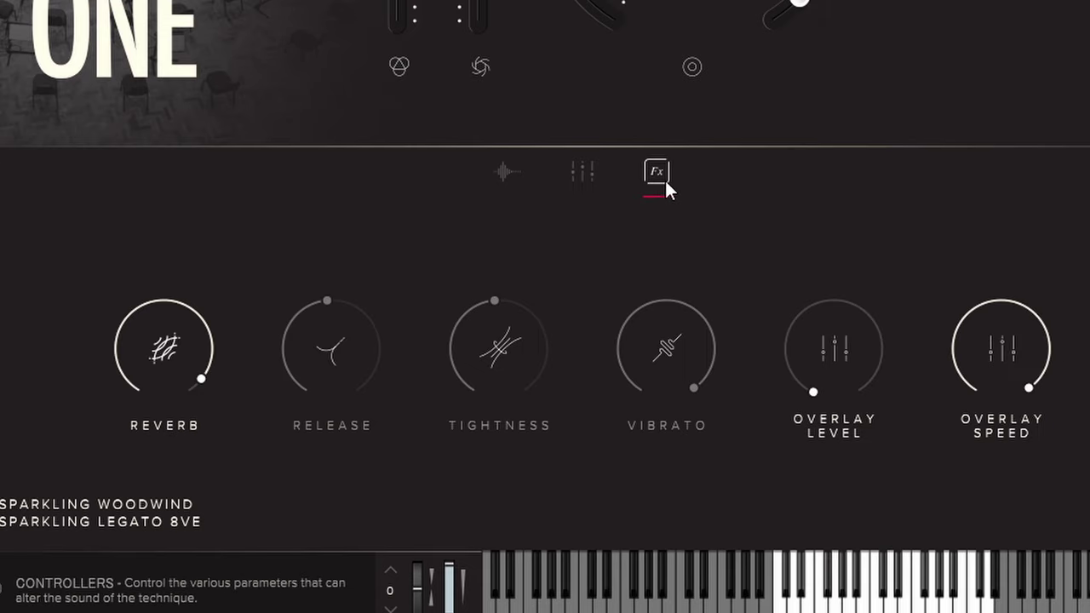
{"action": "left_click_drag", "start_coordinate": [835, 389], "coordinate": [822, 248]}
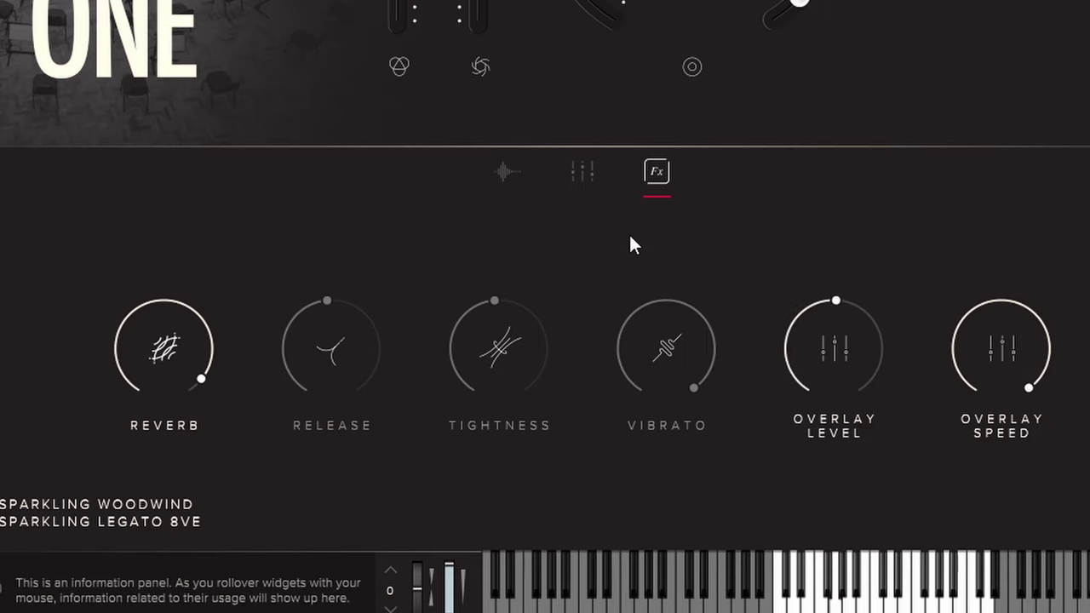
{"action": "left_click", "coordinate": [587, 177]}
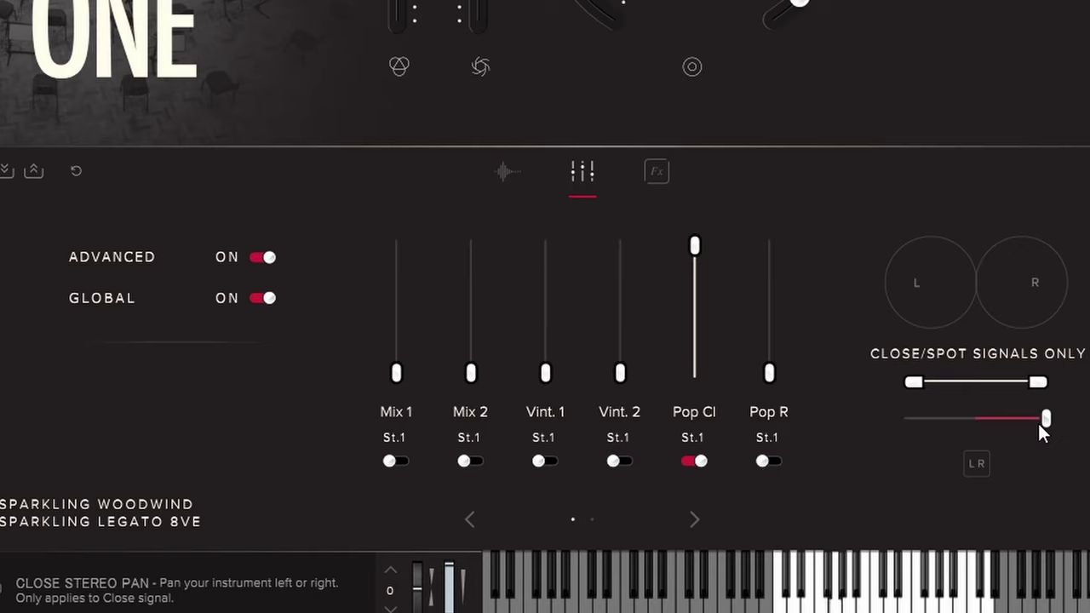
- Experiment with the close signal's pan and width, ending centred at full stereo width 100
{"action": "left_click_drag", "start_coordinate": [1046, 418], "coordinate": [1078, 419]}
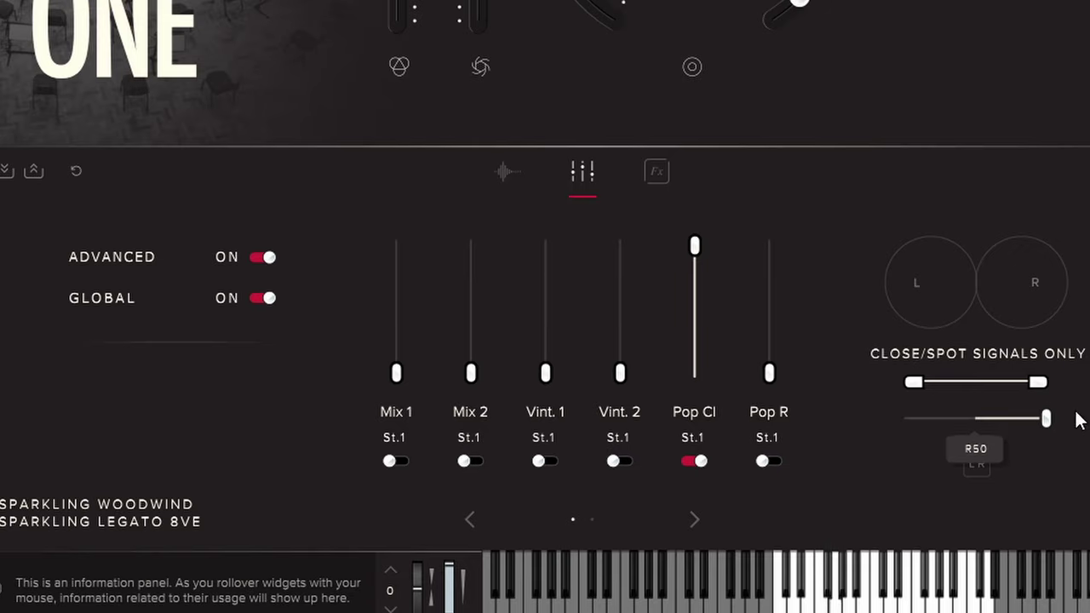
{"action": "left_click_drag", "start_coordinate": [1039, 377], "coordinate": [950, 378]}
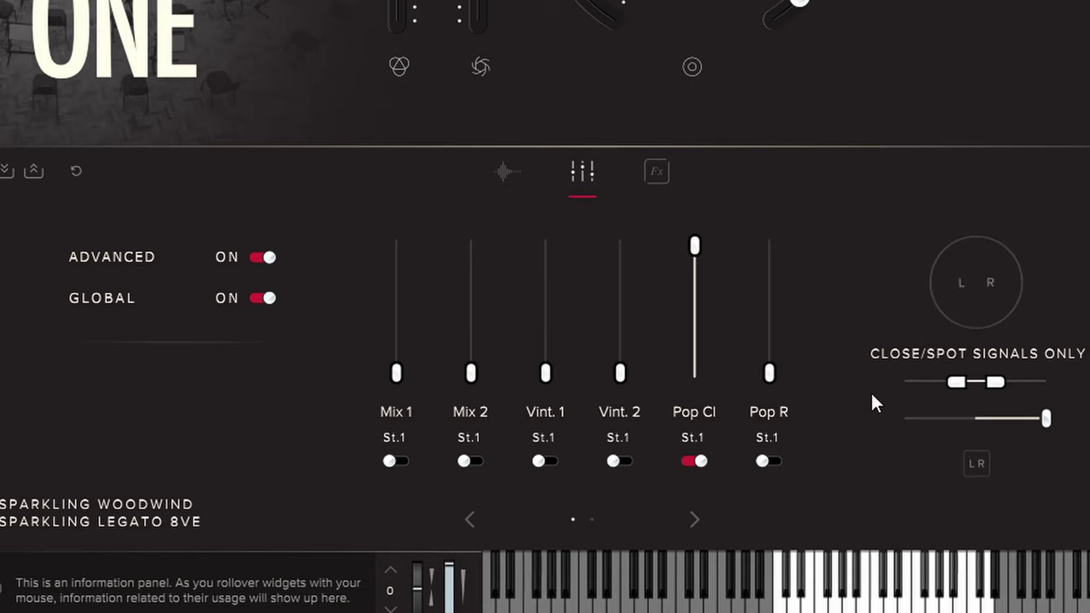
{"action": "mouse_move", "coordinate": [936, 392]}
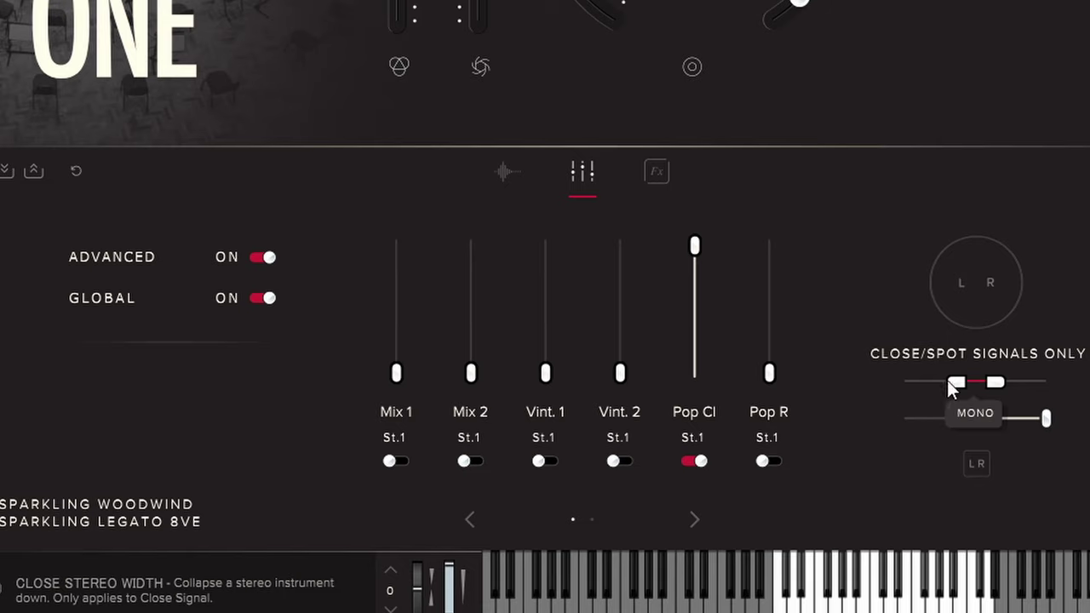
{"action": "left_click_drag", "start_coordinate": [950, 380], "coordinate": [878, 418]}
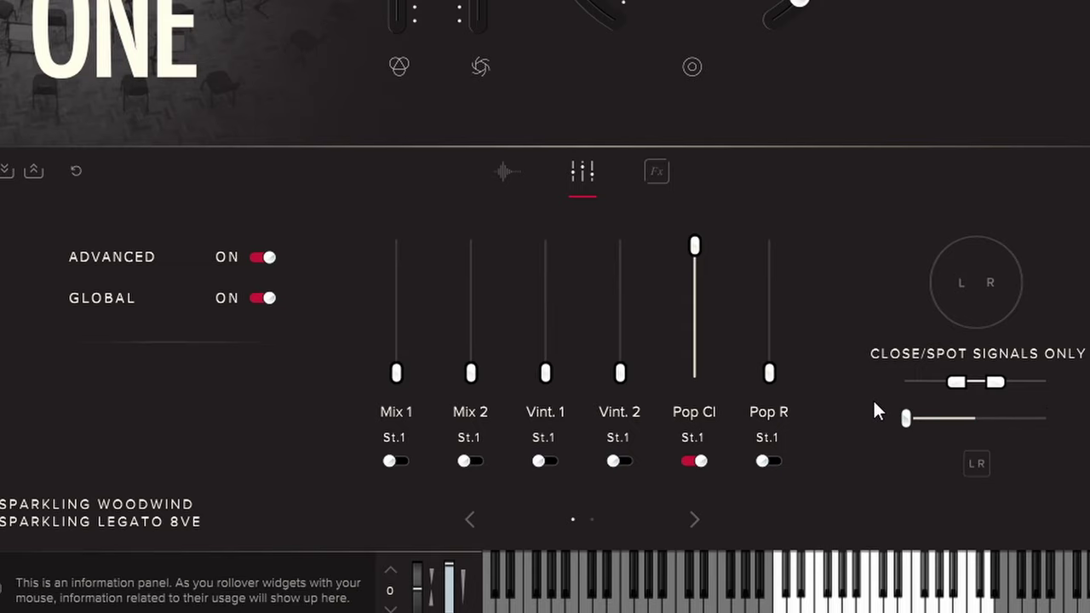
{"action": "mouse_move", "coordinate": [941, 420]}
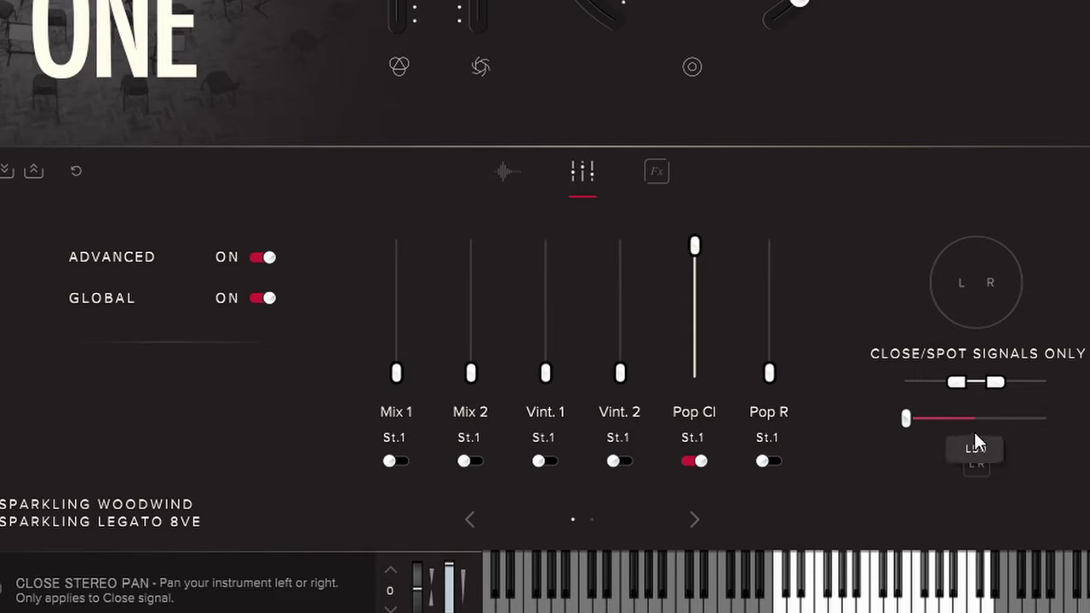
{"action": "left_click_drag", "start_coordinate": [995, 382], "coordinate": [1041, 385]}
{"action": "mouse_move", "coordinate": [984, 407]}
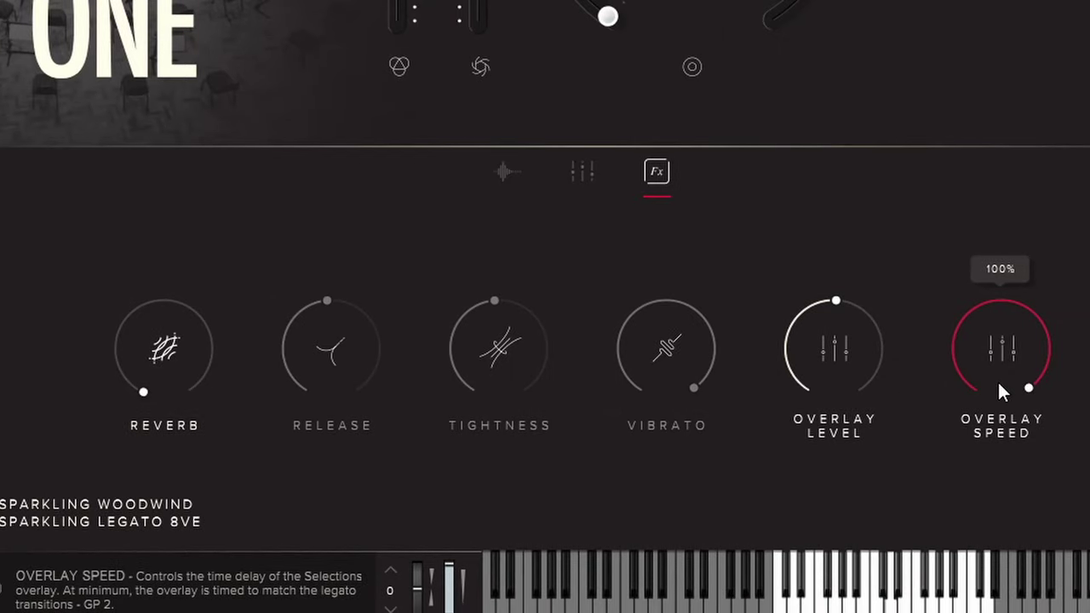
- Sweep the Overlay Speed knob down and up, leaving it at about 25%
{"action": "left_click_drag", "start_coordinate": [1002, 392], "coordinate": [1003, 296]}
{"action": "left_click_drag", "start_coordinate": [1003, 350], "coordinate": [993, 599]}
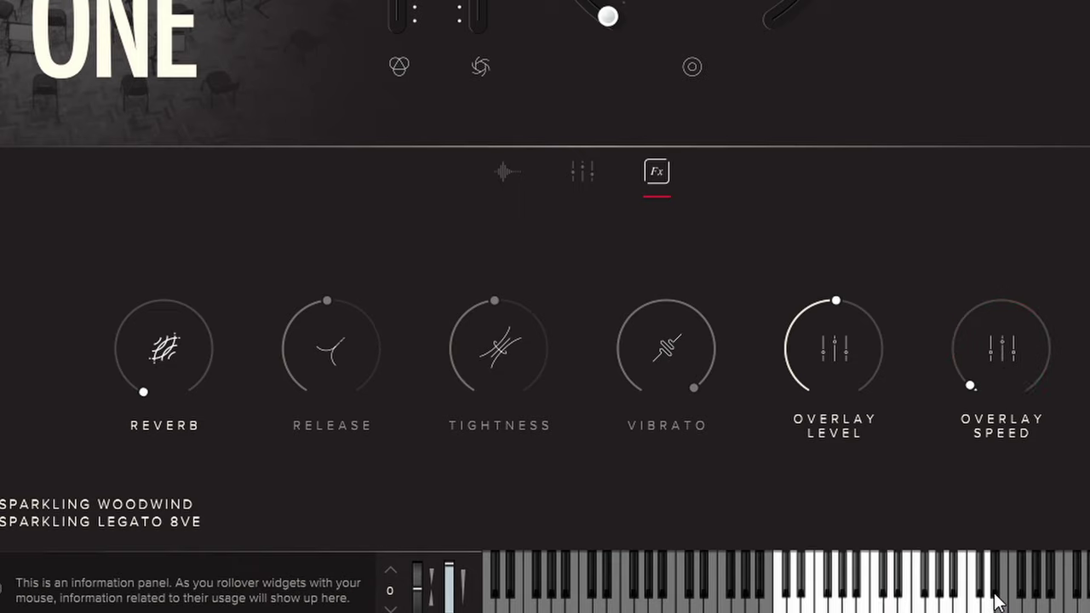
{"action": "left_click_drag", "start_coordinate": [1006, 385], "coordinate": [1017, 115]}
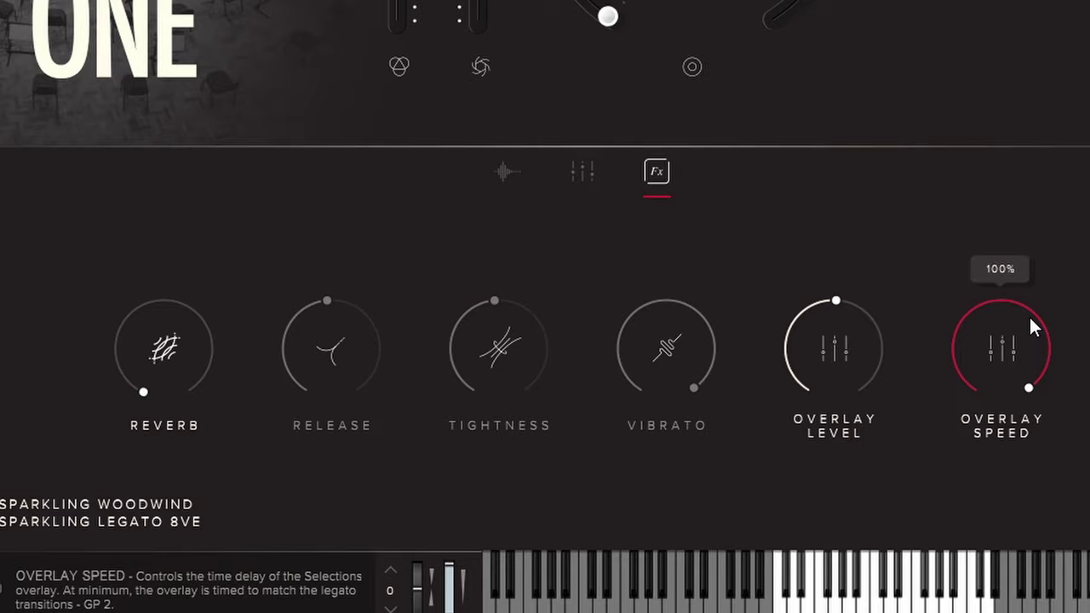
{"action": "mouse_move", "coordinate": [985, 358]}
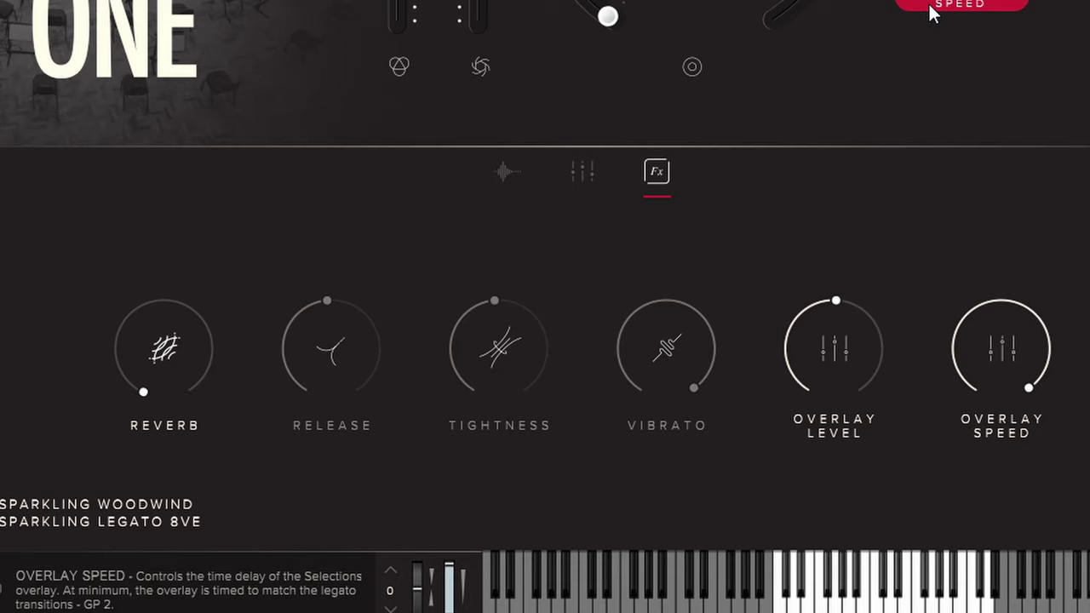
{"action": "left_click_drag", "start_coordinate": [767, 22], "coordinate": [767, 89]}
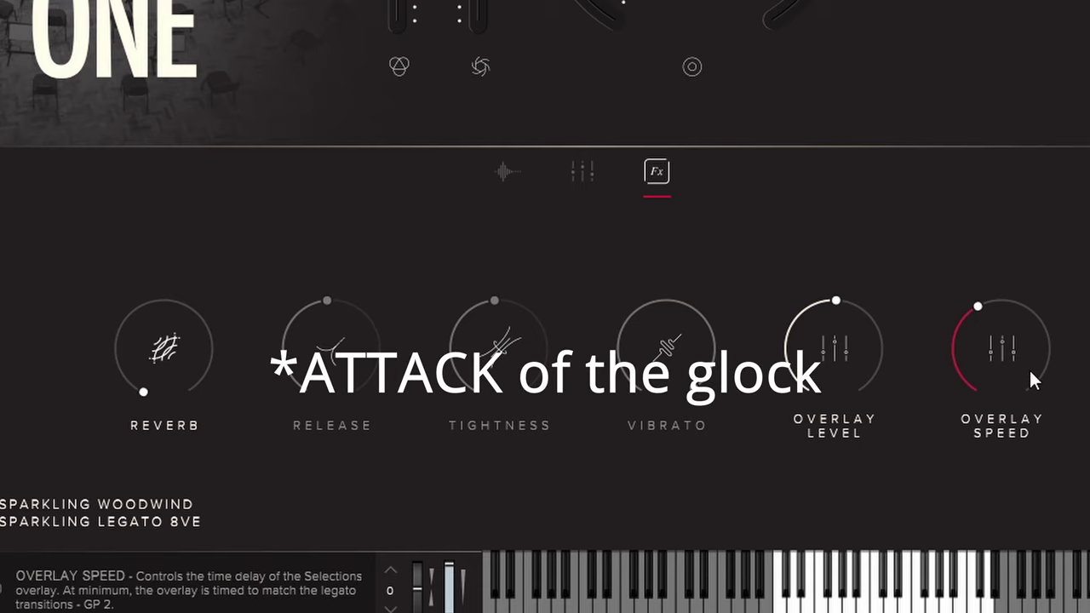
- Show the Techniques page with Sparkling Legato (8ve) on C-1, opening and cancelling the Techniques Editor
{"action": "left_click", "coordinate": [507, 171]}
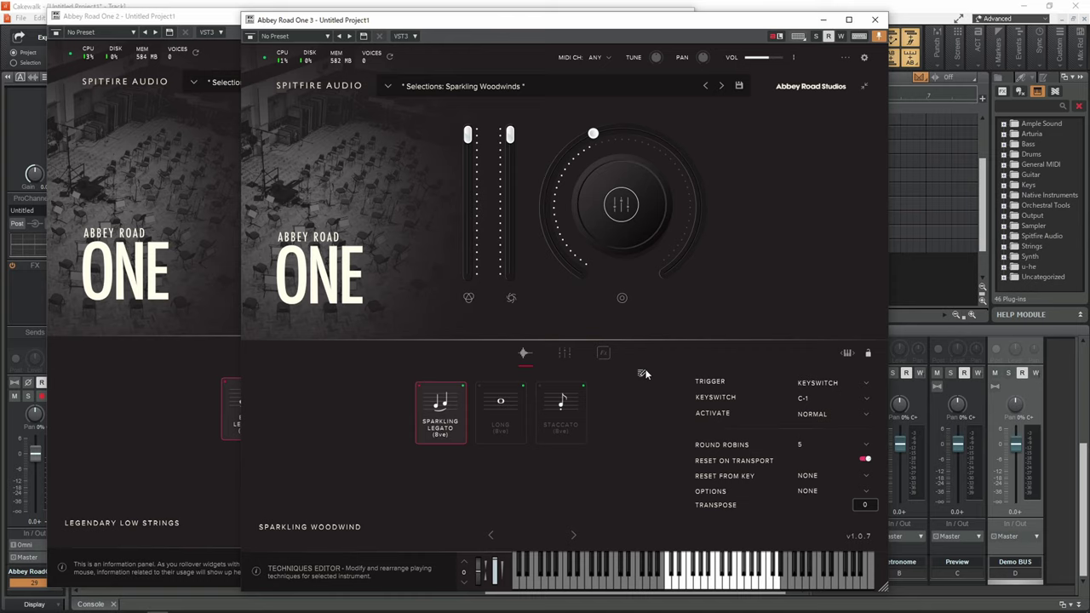
{"action": "left_click", "coordinate": [641, 375]}
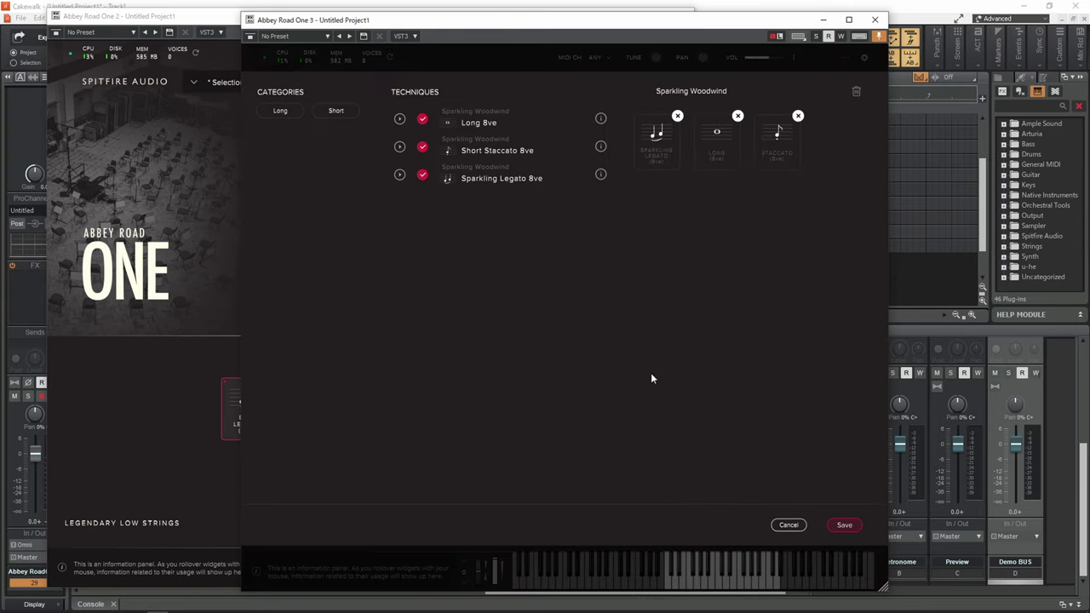
{"action": "left_click", "coordinate": [794, 523]}
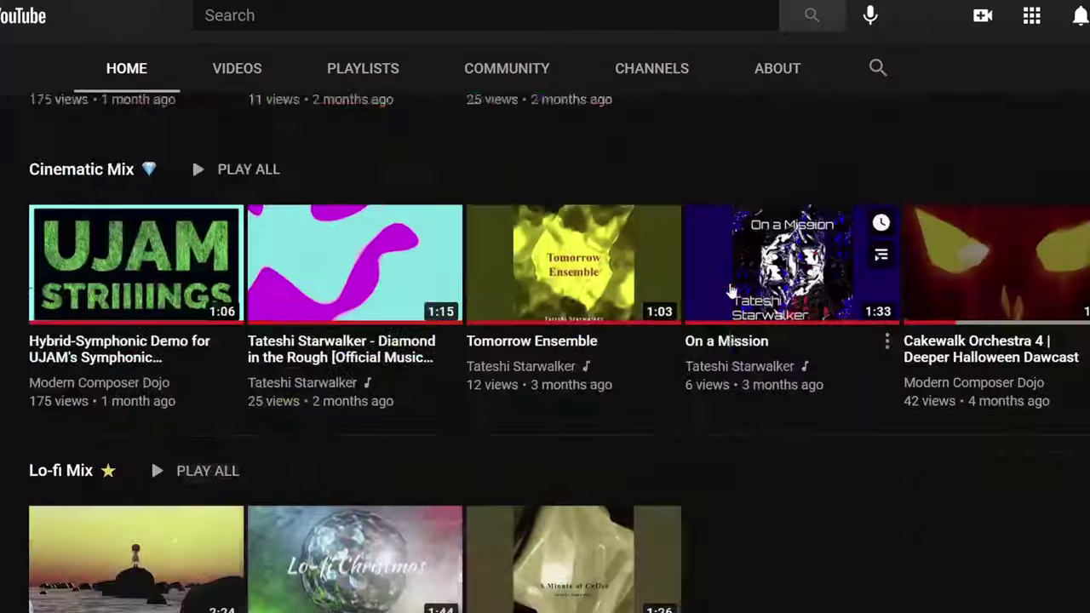
- Scroll the music creator's channel home page down to the Top 5 picks and Uploads videos
{"action": "scroll", "coordinate": [741, 341], "scroll_direction": "up", "scroll_amount": 10}
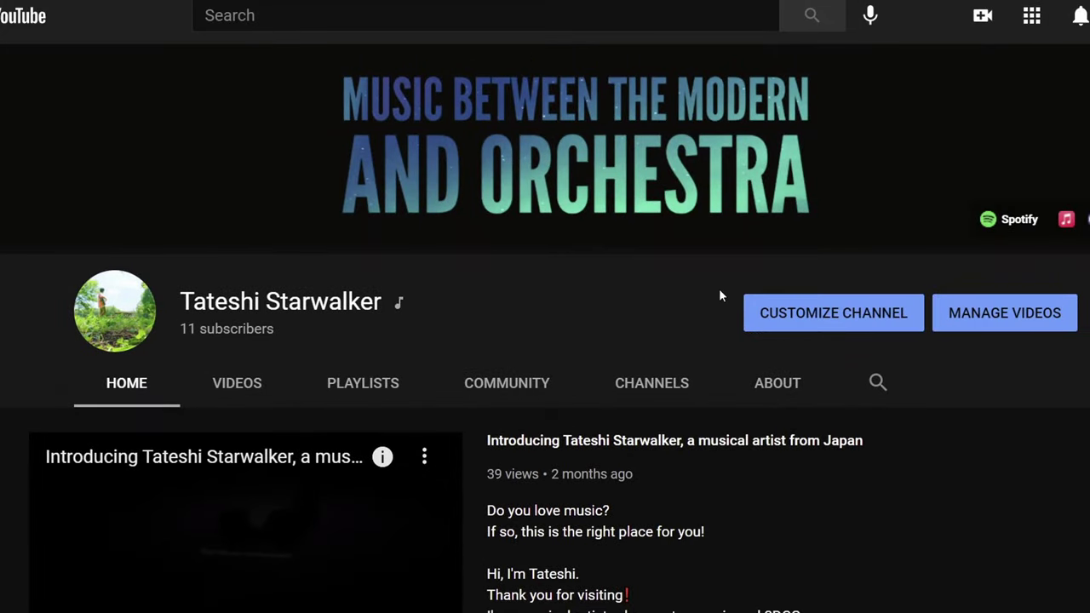
{"action": "scroll", "coordinate": [720, 295], "scroll_direction": "down", "scroll_amount": 2}
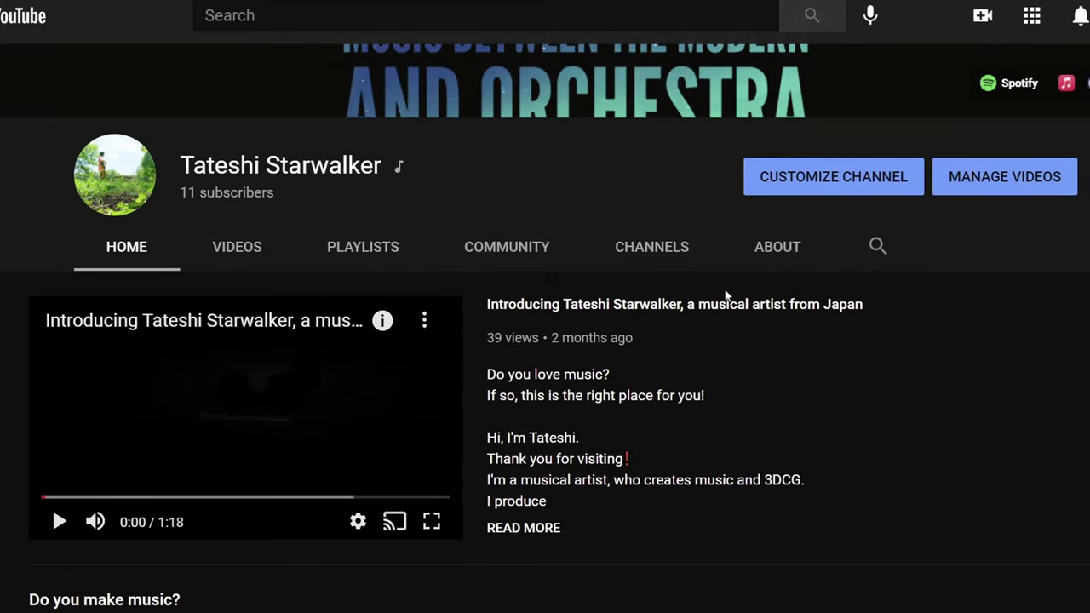
{"action": "scroll", "coordinate": [726, 295], "scroll_direction": "down", "scroll_amount": 4}
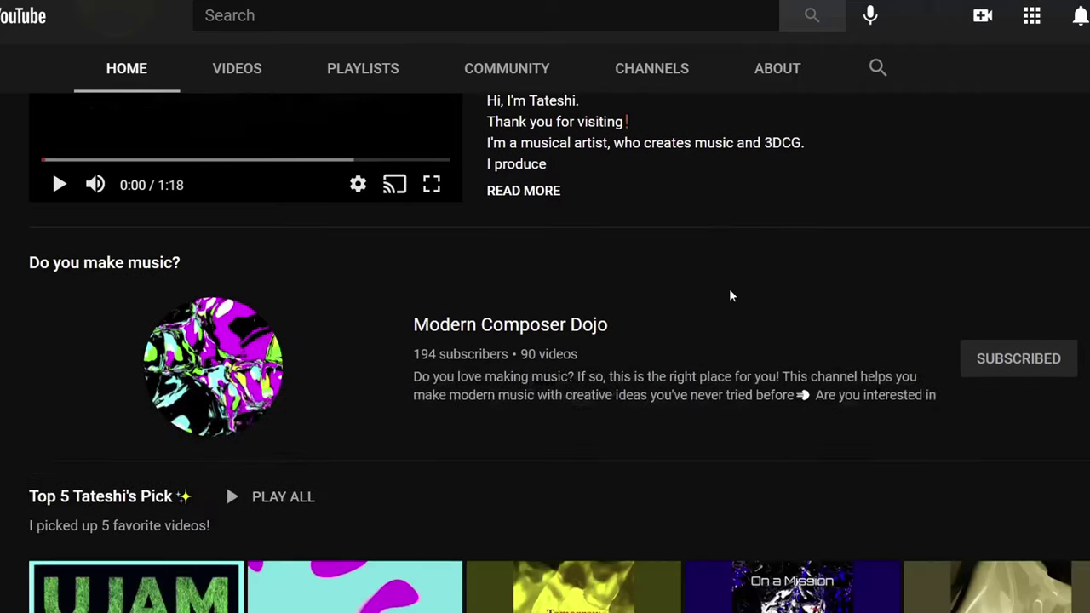
{"action": "scroll", "coordinate": [730, 296], "scroll_direction": "down", "scroll_amount": 5}
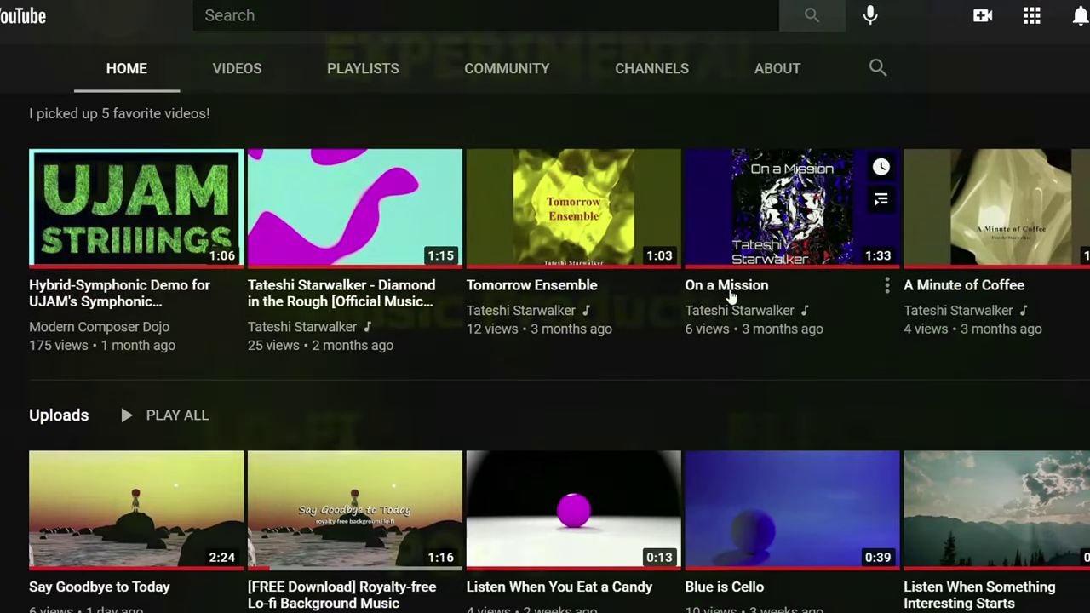